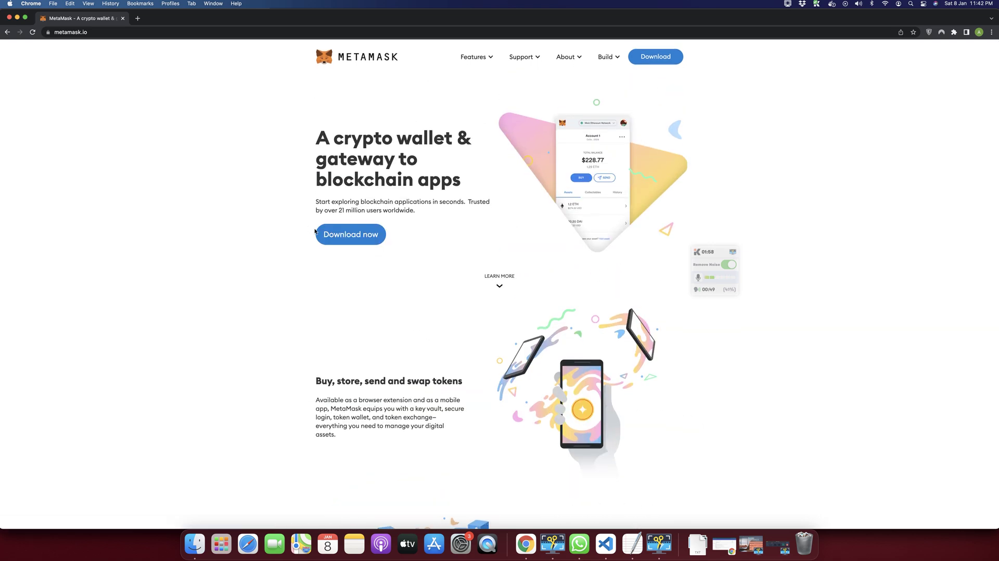
# Go to the MetaMask download page and install the MetaMask extension for Chrome from the Chrome Web Store
pyautogui.click(352, 235)
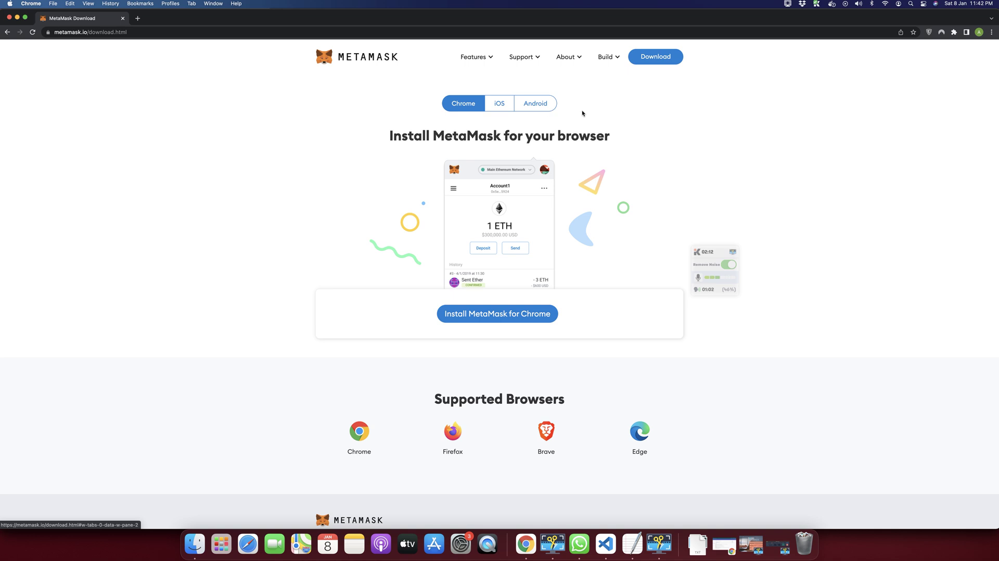
pyautogui.scroll(-2, 401, 260)
pyautogui.scroll(2, 401, 260)
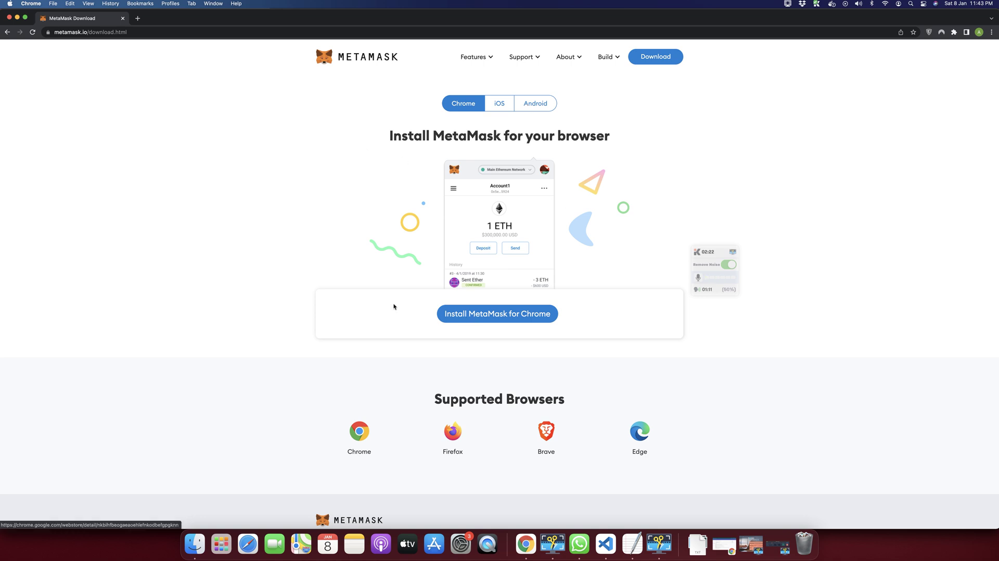
pyautogui.click(495, 319)
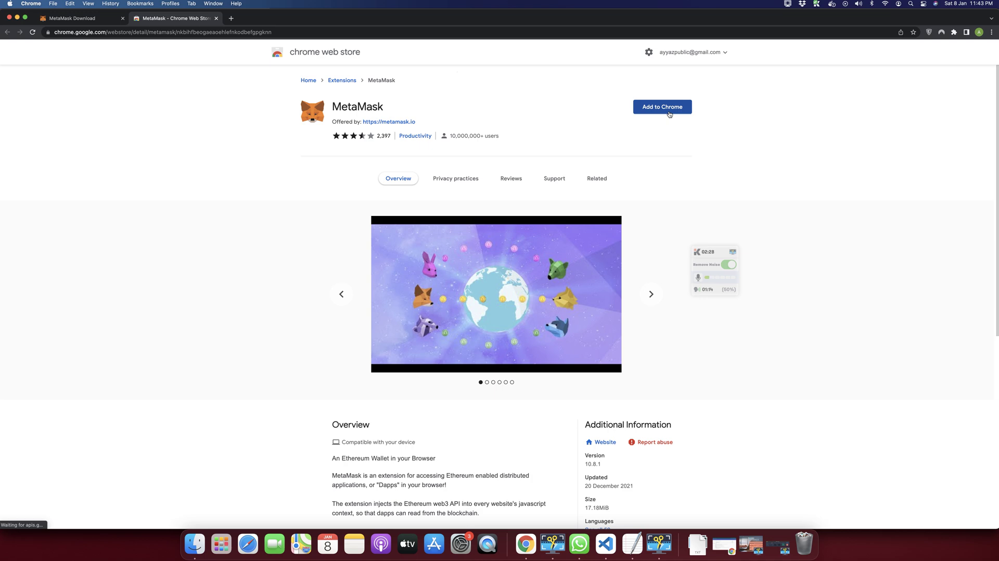
pyautogui.click(669, 113)
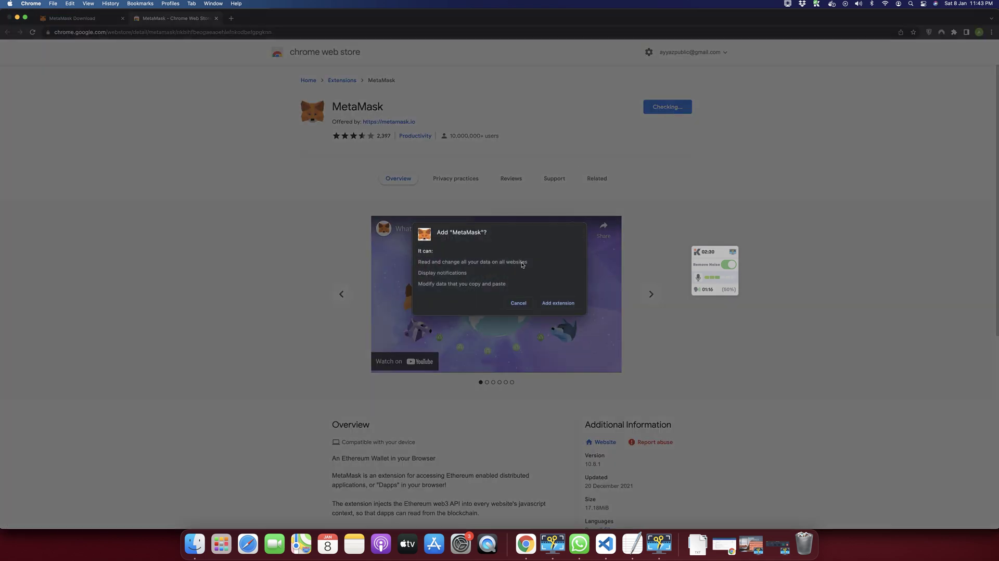
pyautogui.click(558, 303)
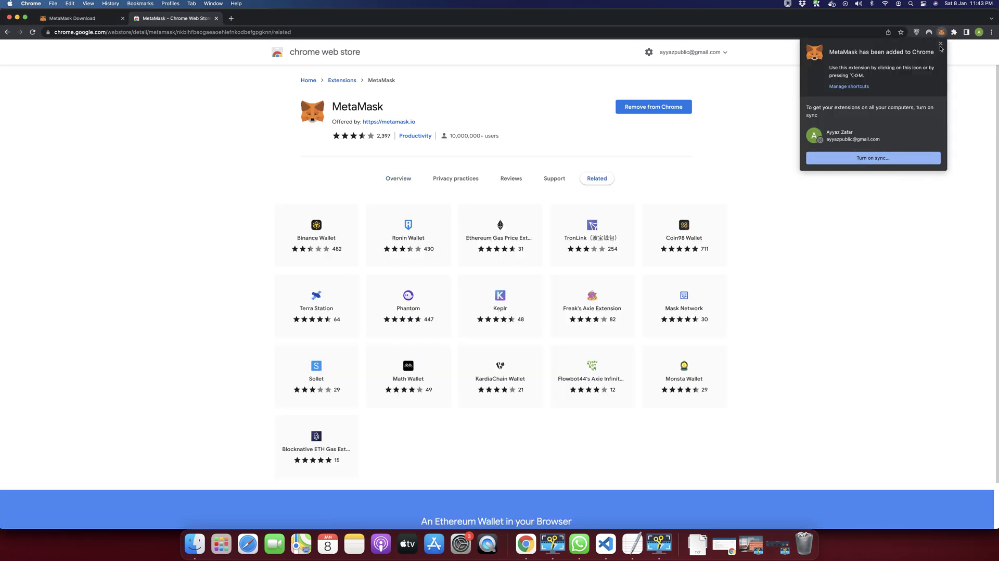
# Dismiss the extension notice, pin the MetaMask extension in the browser, and open it to get started with setup
pyautogui.click(941, 43)
pyautogui.click(955, 33)
pyautogui.click(936, 88)
pyautogui.click(899, 89)
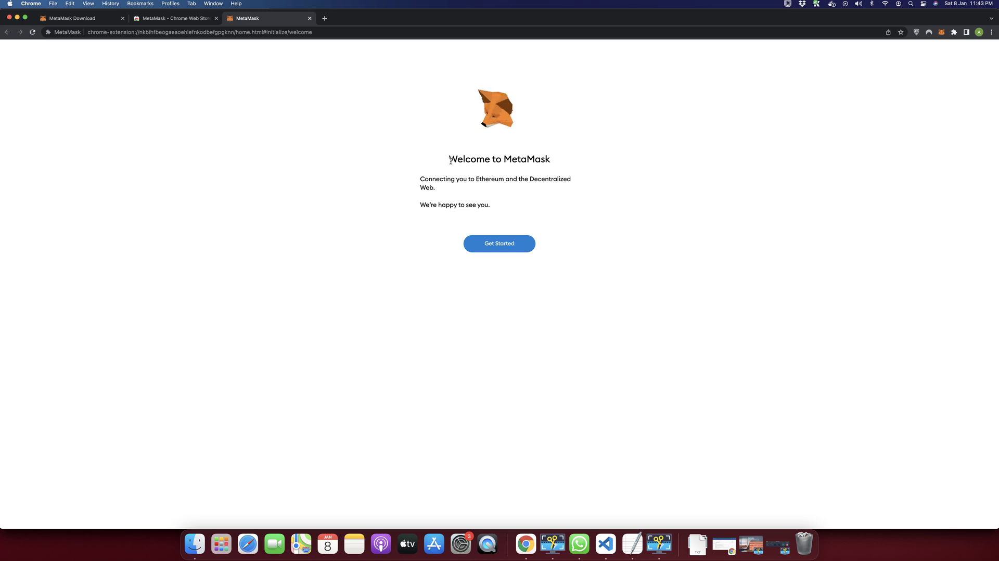
pyautogui.tripleClick(512, 162)
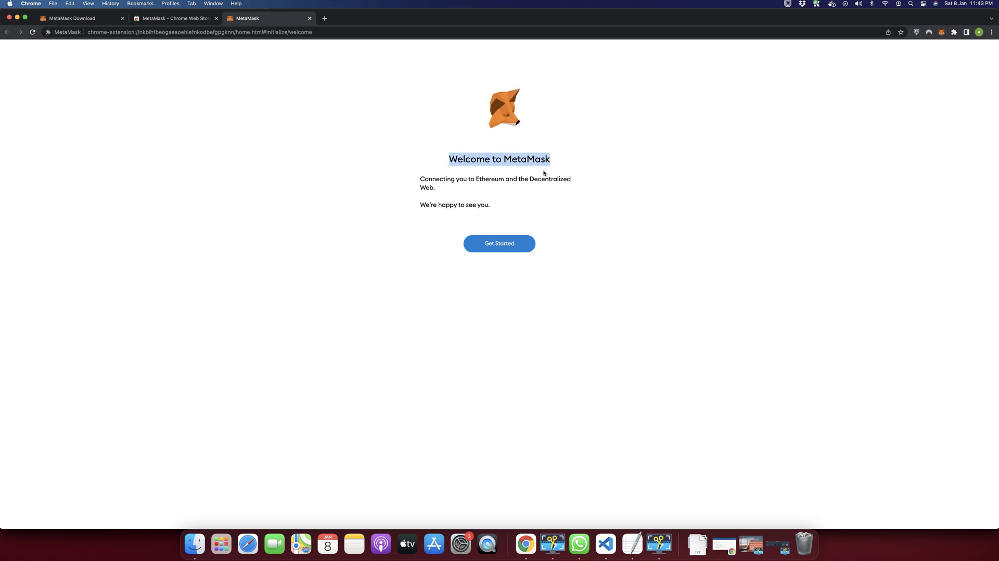
pyautogui.click(492, 251)
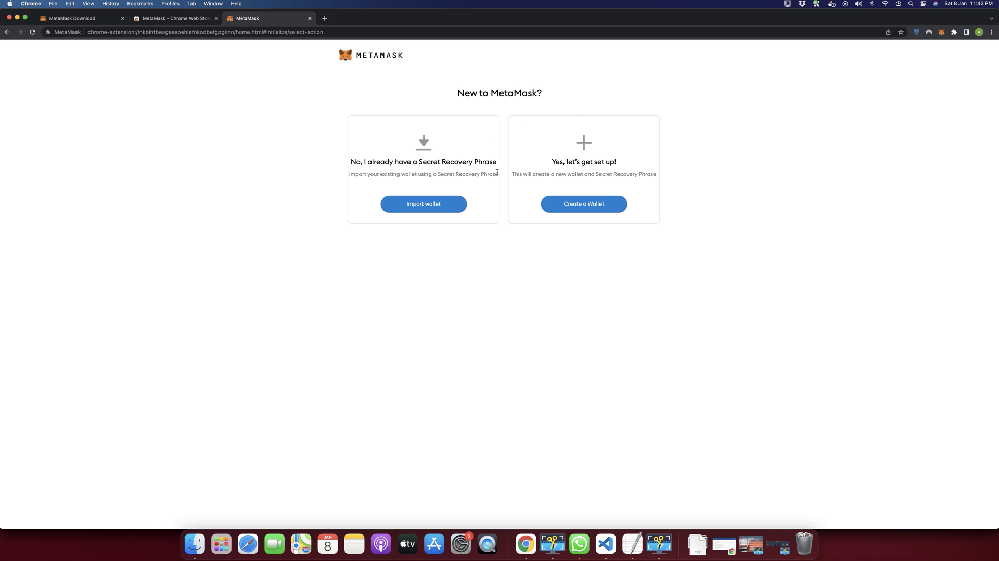
pyautogui.click(416, 207)
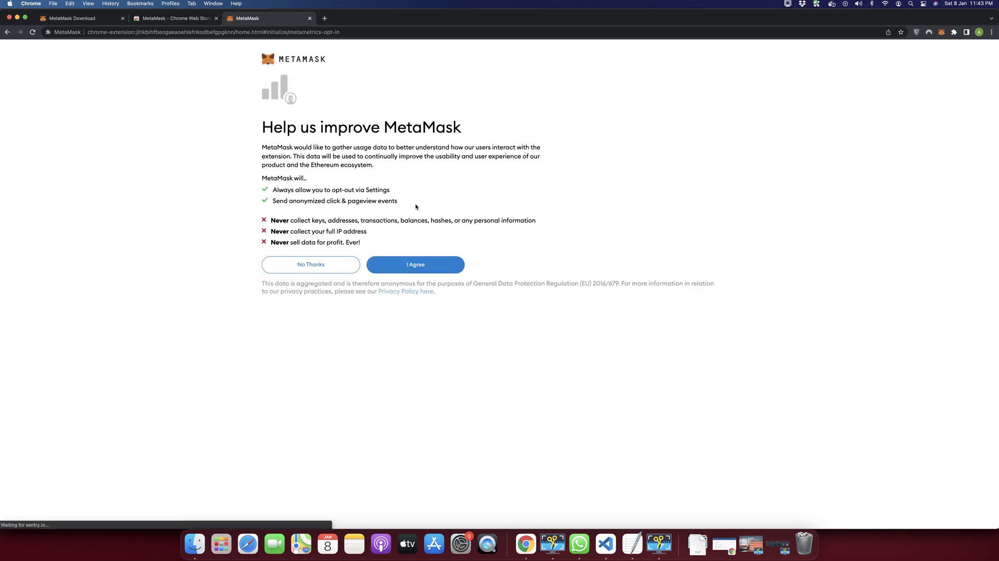
pyautogui.click(421, 267)
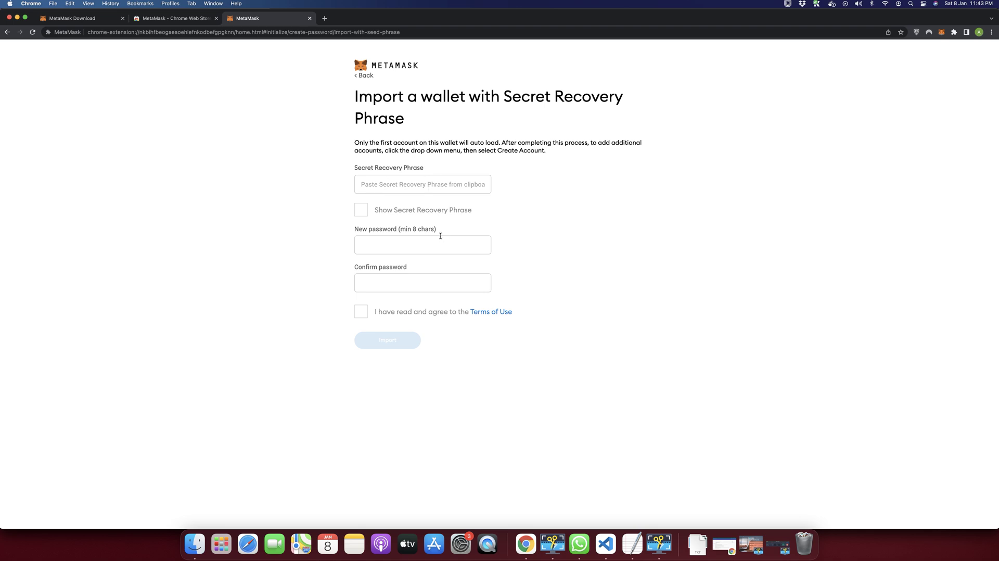
pyautogui.click(394, 245)
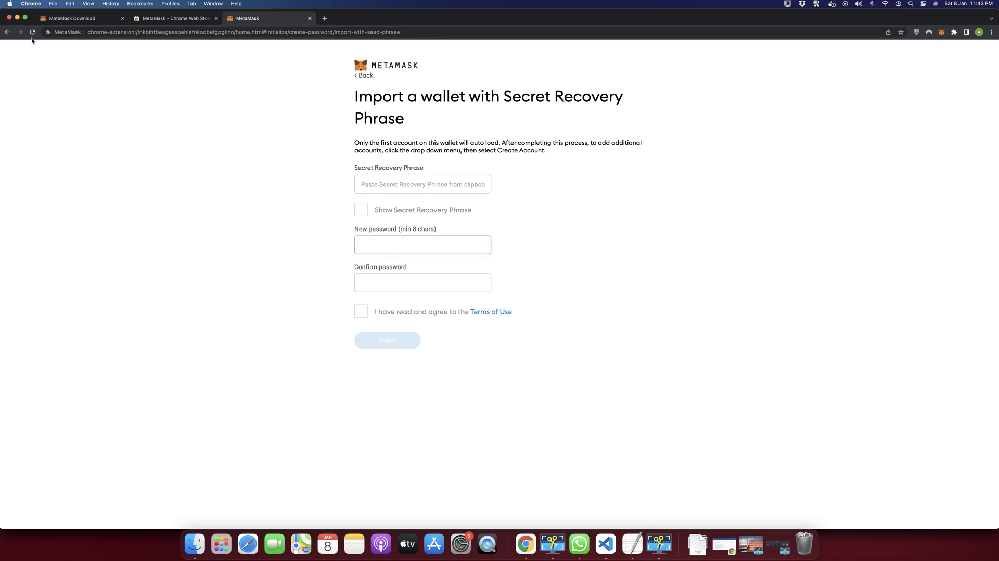
pyautogui.click(5, 32)
pyautogui.click(5, 33)
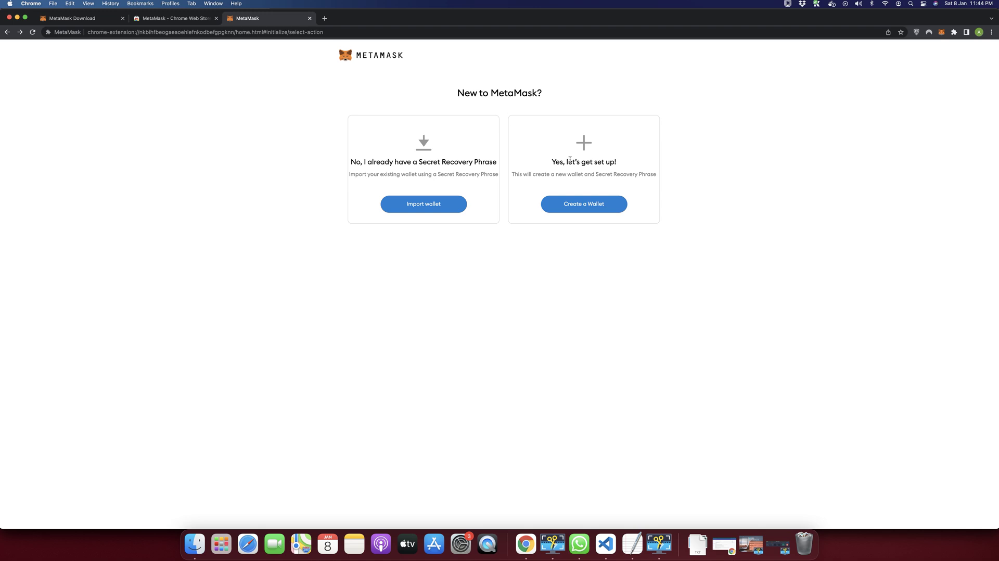
# Choose to create a new wallet and agree to MetaMask gathering usage data
pyautogui.moveTo(550, 163); pyautogui.dragTo(630, 166)
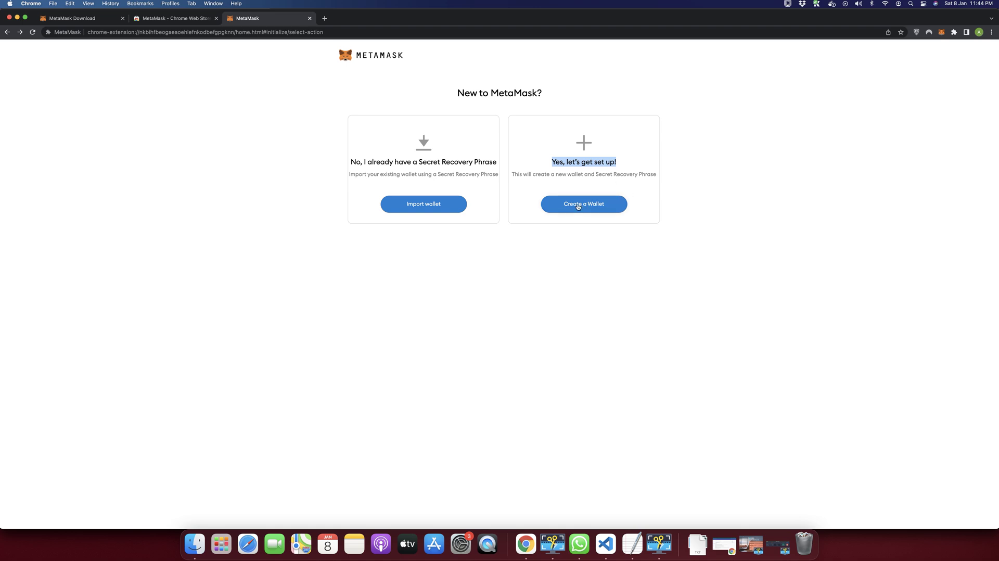
pyautogui.click(597, 205)
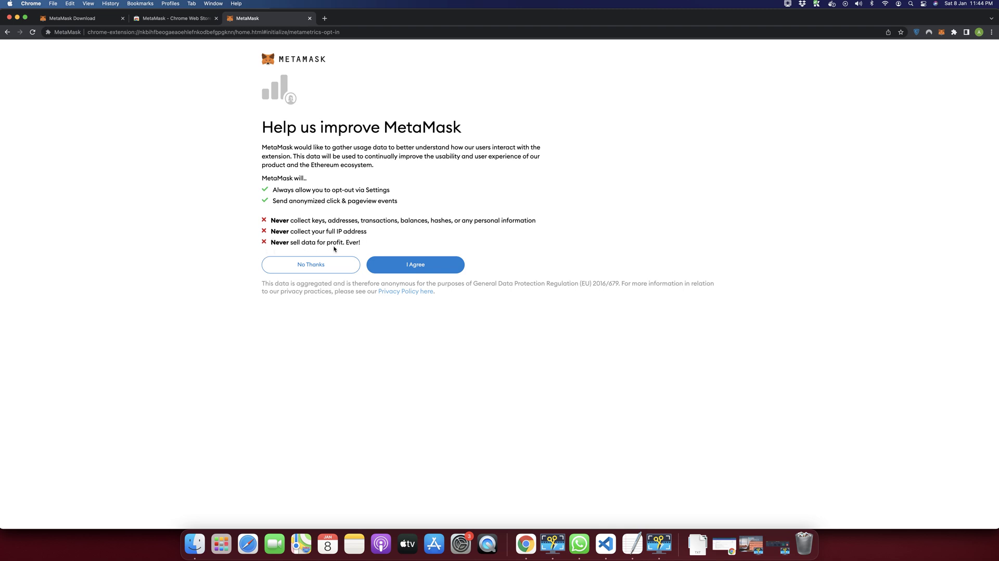
pyautogui.moveTo(258, 147); pyautogui.dragTo(359, 245)
pyautogui.click(365, 249)
pyautogui.click(417, 267)
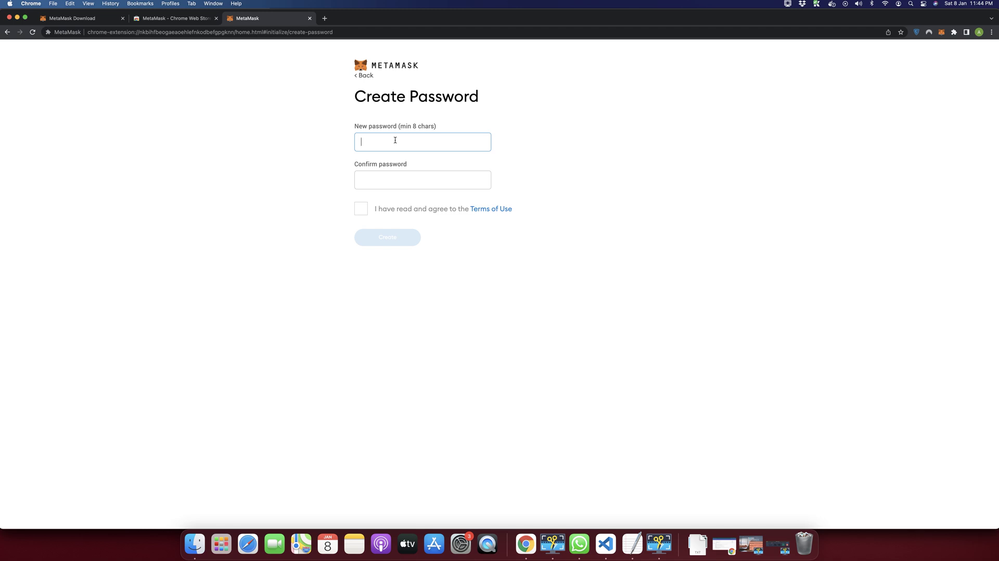
# Enter and confirm a new wallet password, and accept the Terms of Use
pyautogui.click(297, 139)
pyautogui.click(377, 138)
pyautogui.write('•••••••••')
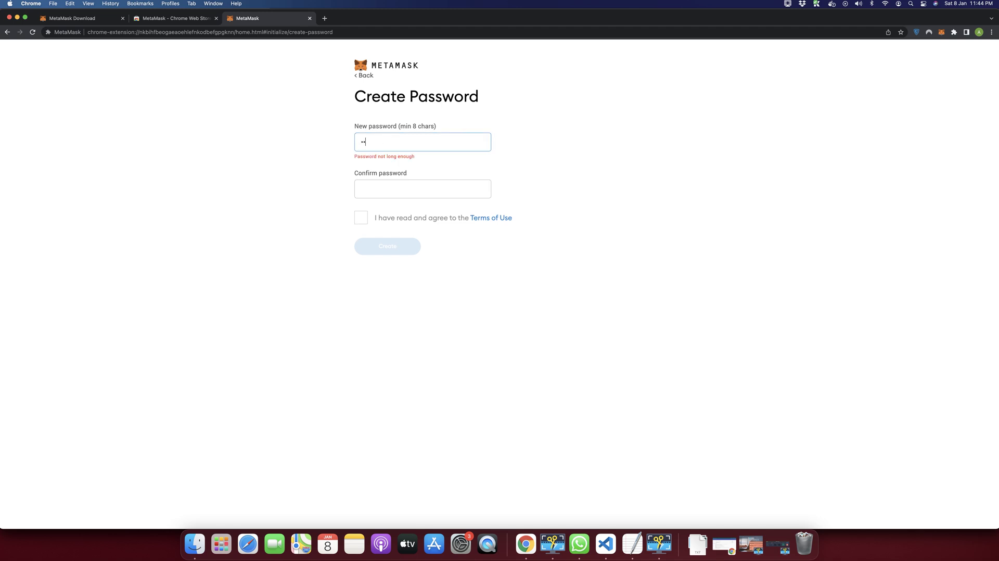
pyautogui.press('Tab')
pyautogui.write('•')
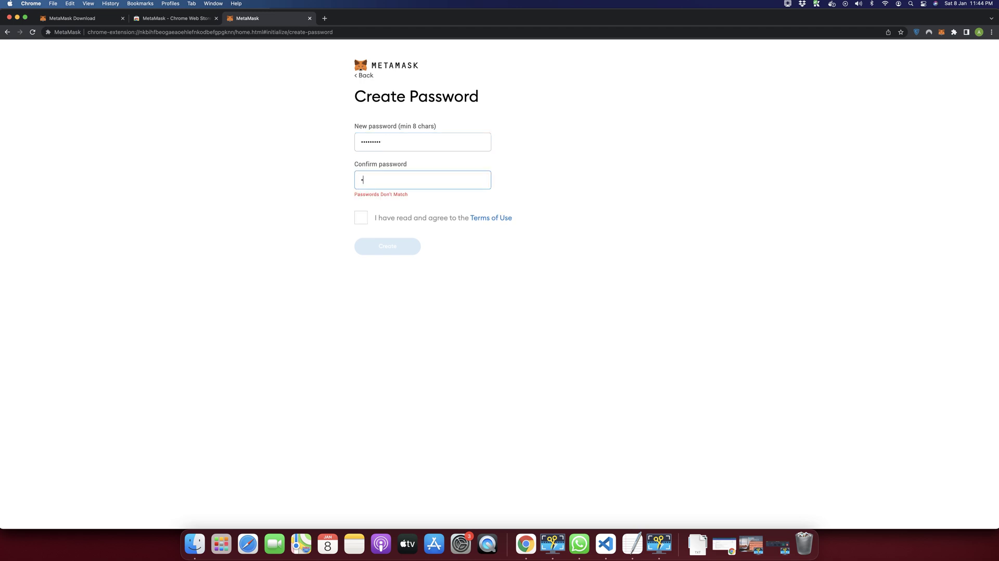
pyautogui.write('••••••••')
pyautogui.click(361, 209)
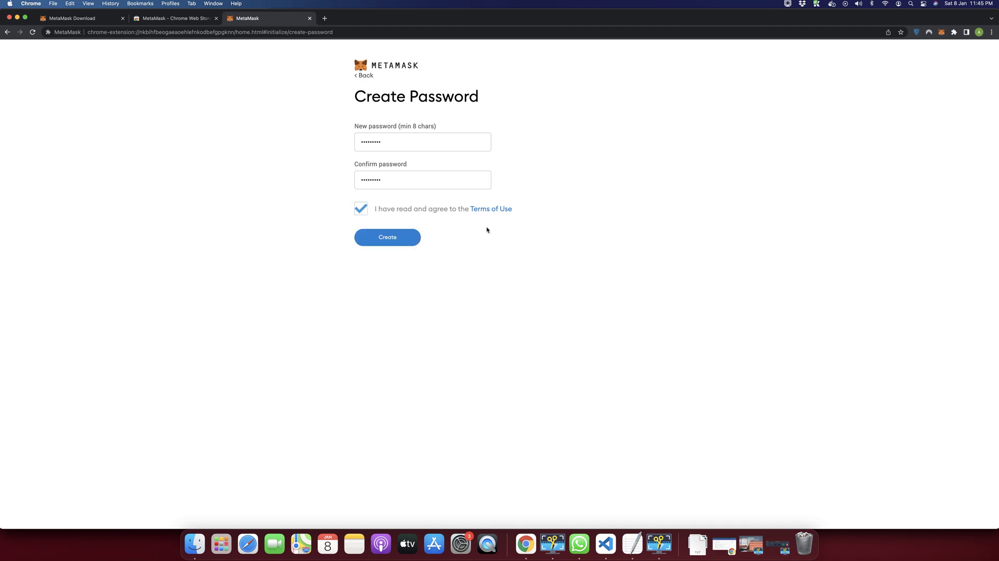
# Look through the Terms of Use in a separate tab, and return to submit the new wallet password
pyautogui.rightClick(499, 209)
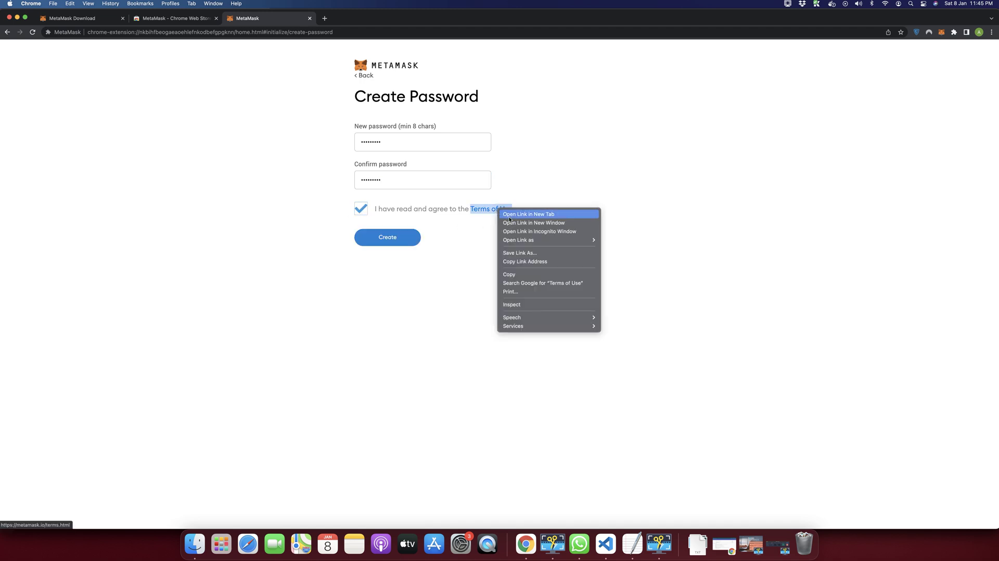
pyautogui.click(510, 220)
pyautogui.click(361, 19)
pyautogui.scroll(-15, 467, 177)
pyautogui.scroll(-20, 467, 177)
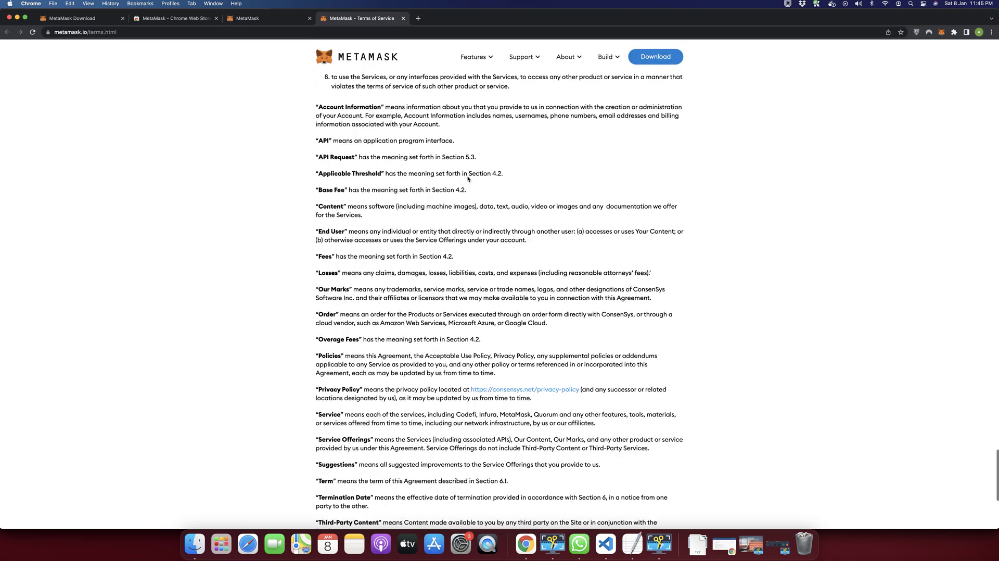
pyautogui.scroll(20, 468, 179)
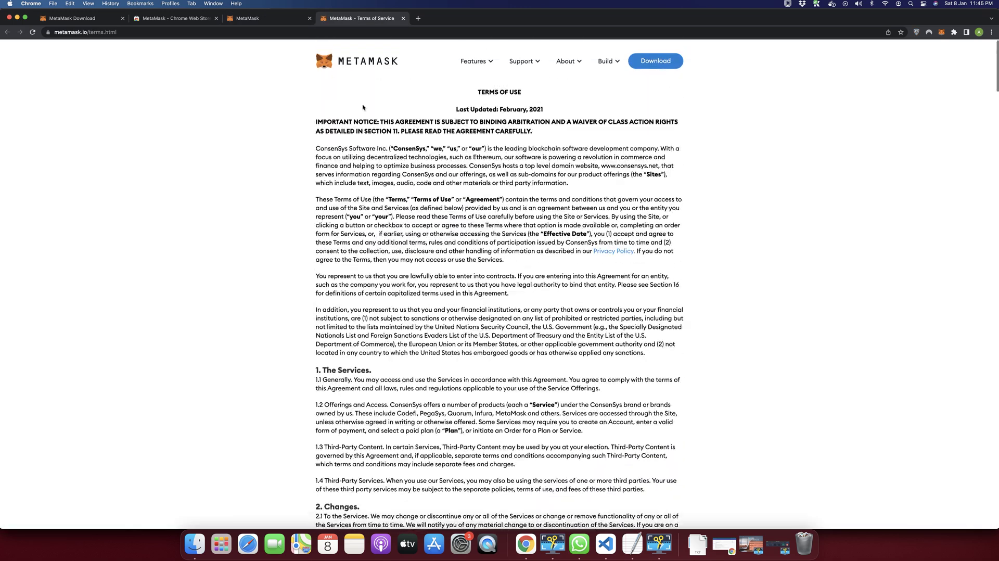
pyautogui.click(280, 19)
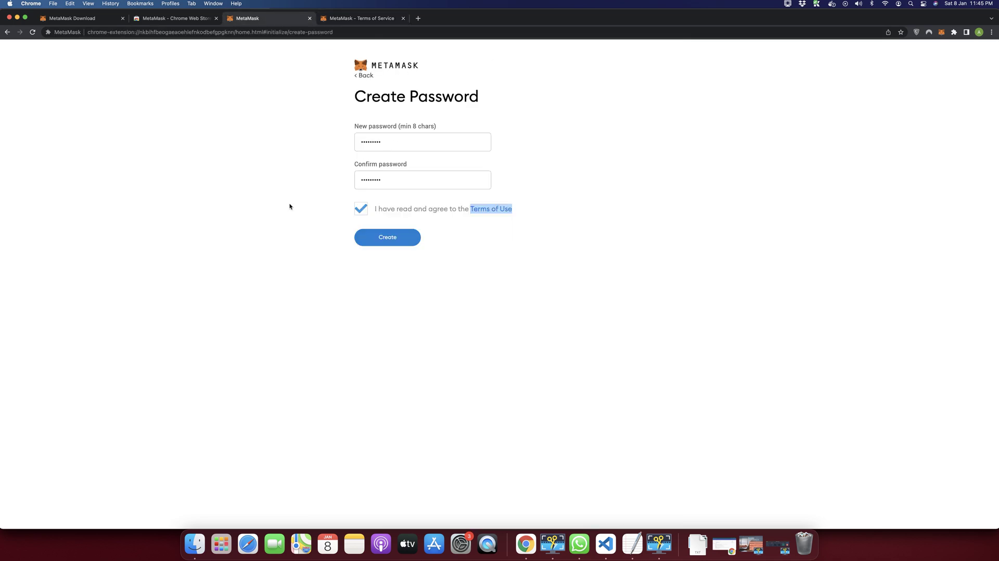
pyautogui.click(379, 242)
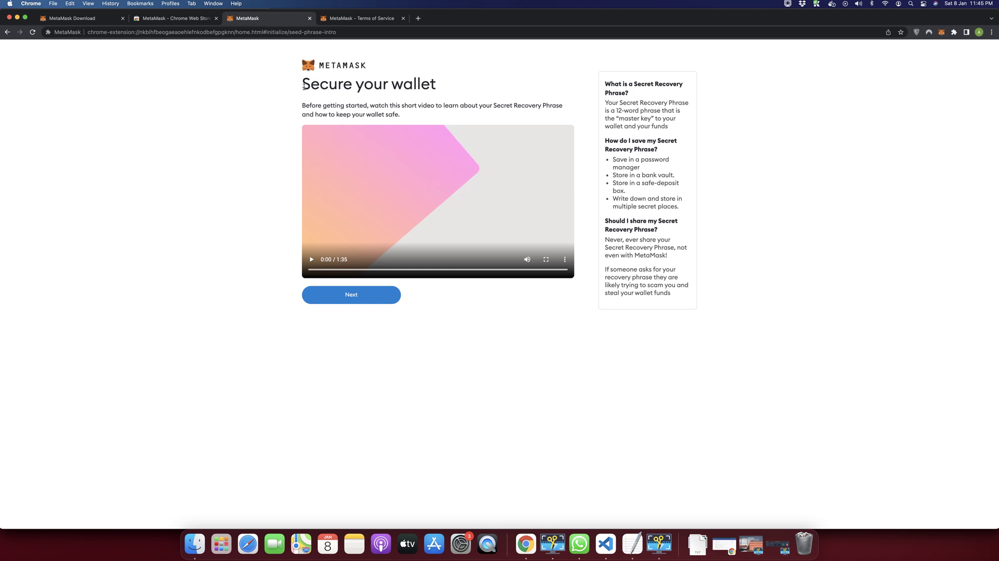
# Examine the advice on securing the wallet, including what the Secret Recovery Phrase is and how to save it
pyautogui.moveTo(302, 86); pyautogui.dragTo(473, 102)
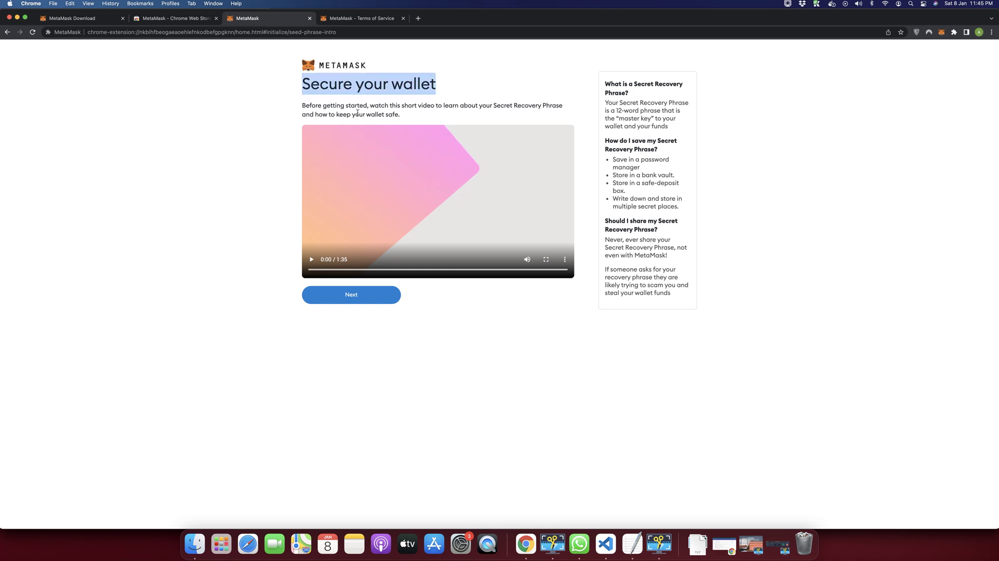
pyautogui.click(422, 105)
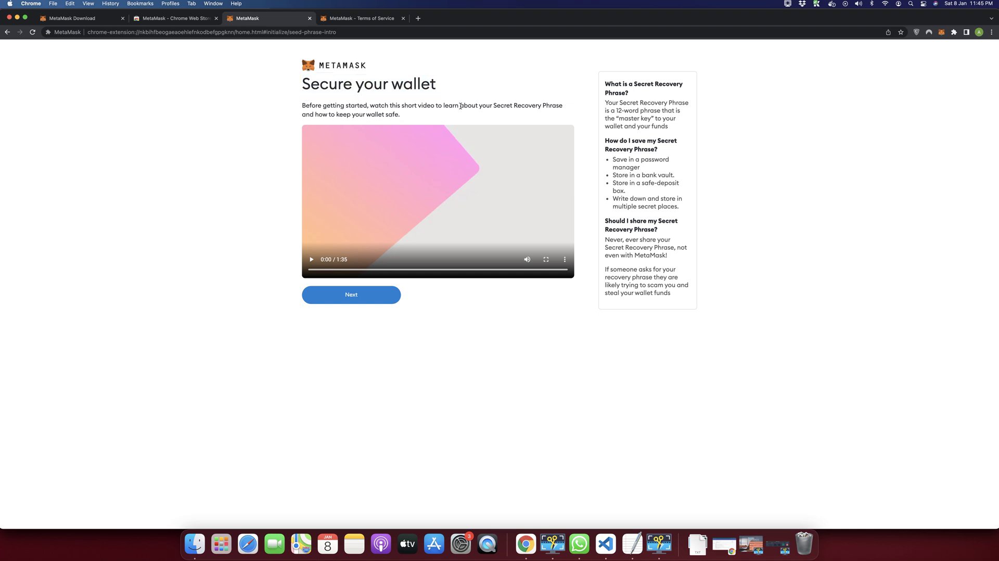
pyautogui.moveTo(499, 105); pyautogui.dragTo(567, 111)
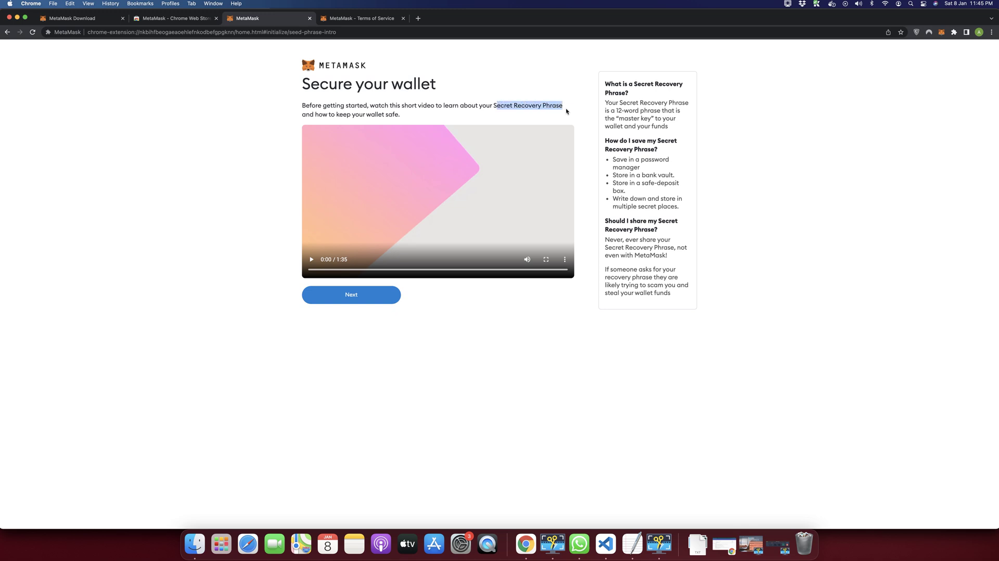
pyautogui.click(314, 116)
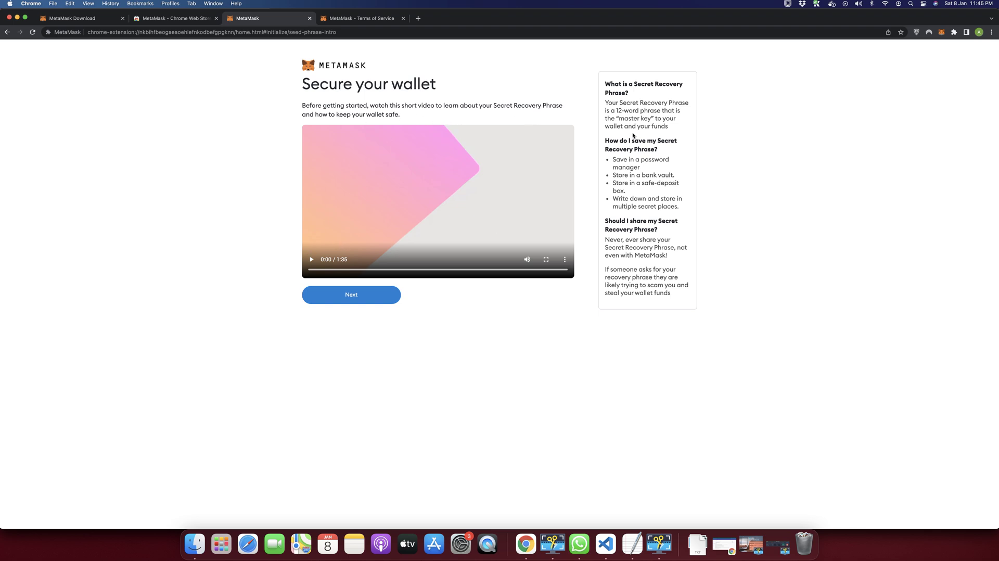
pyautogui.tripleClick(432, 109)
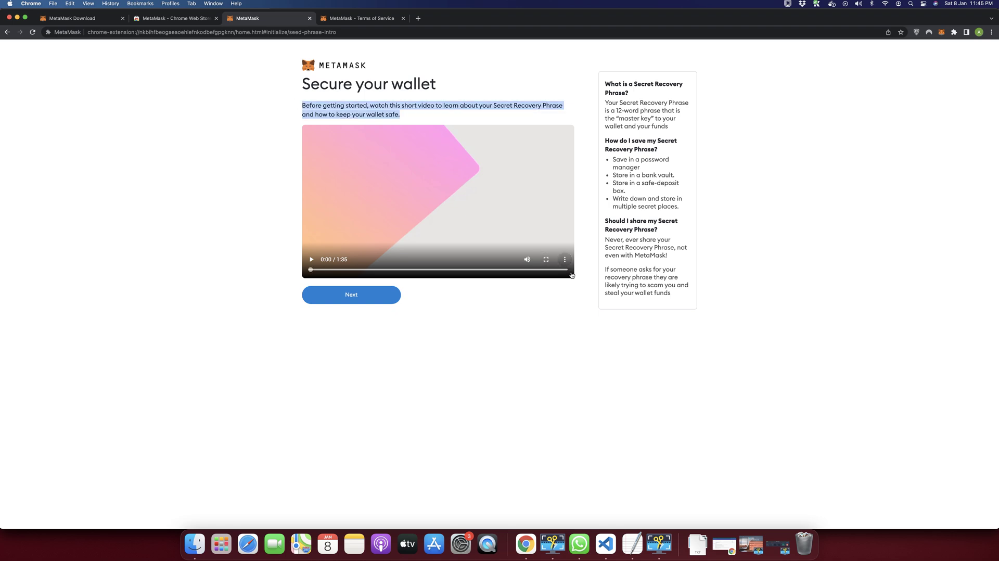
pyautogui.moveTo(604, 87); pyautogui.dragTo(679, 296)
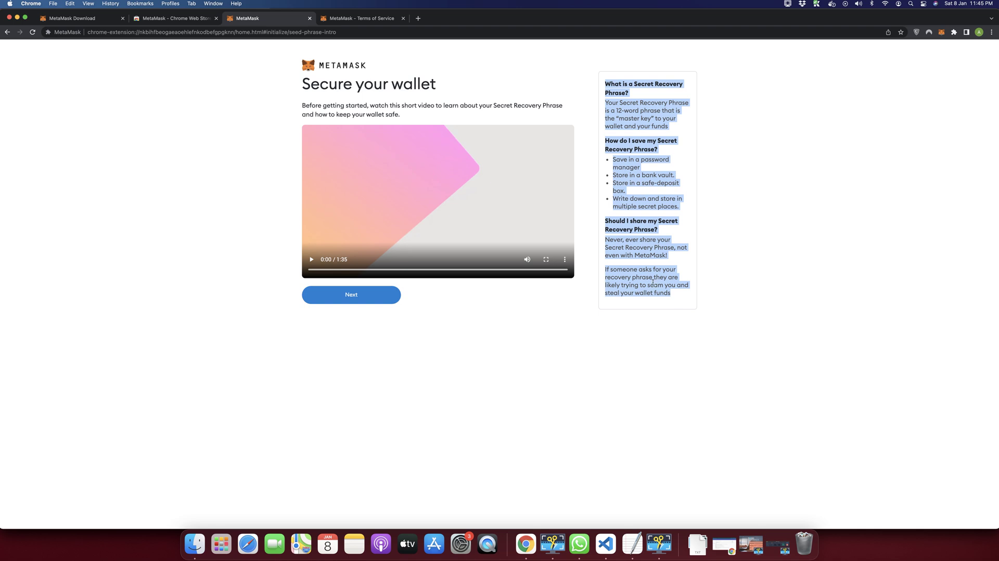
pyautogui.click(621, 82)
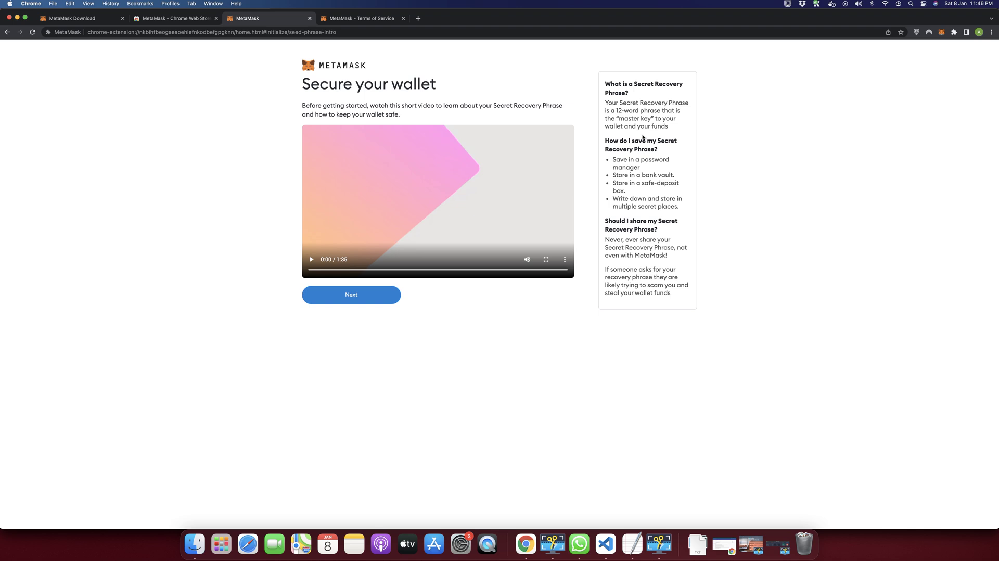
pyautogui.moveTo(605, 140); pyautogui.dragTo(657, 151)
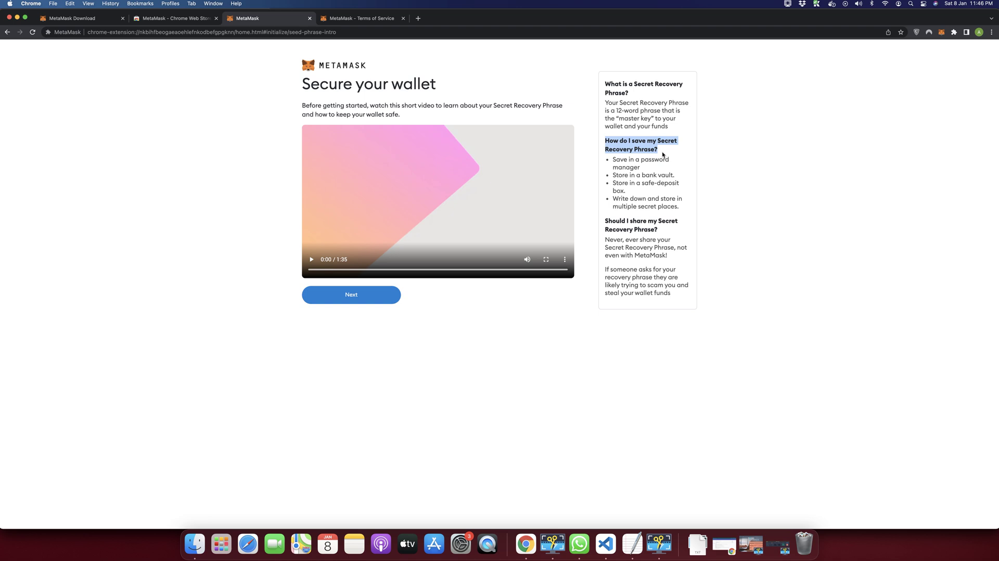
pyautogui.moveTo(612, 159); pyautogui.dragTo(654, 166)
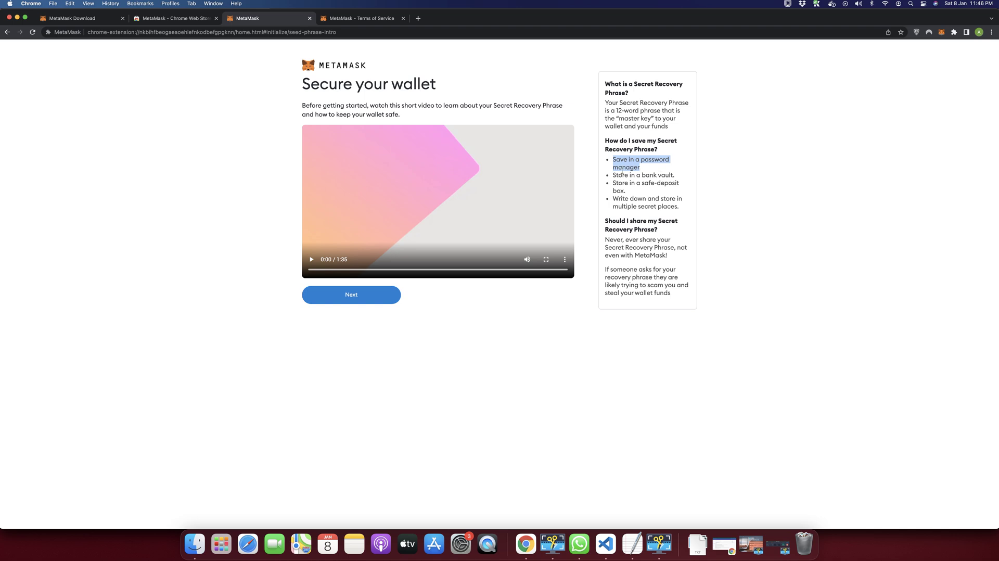
pyautogui.moveTo(613, 176); pyautogui.dragTo(675, 179)
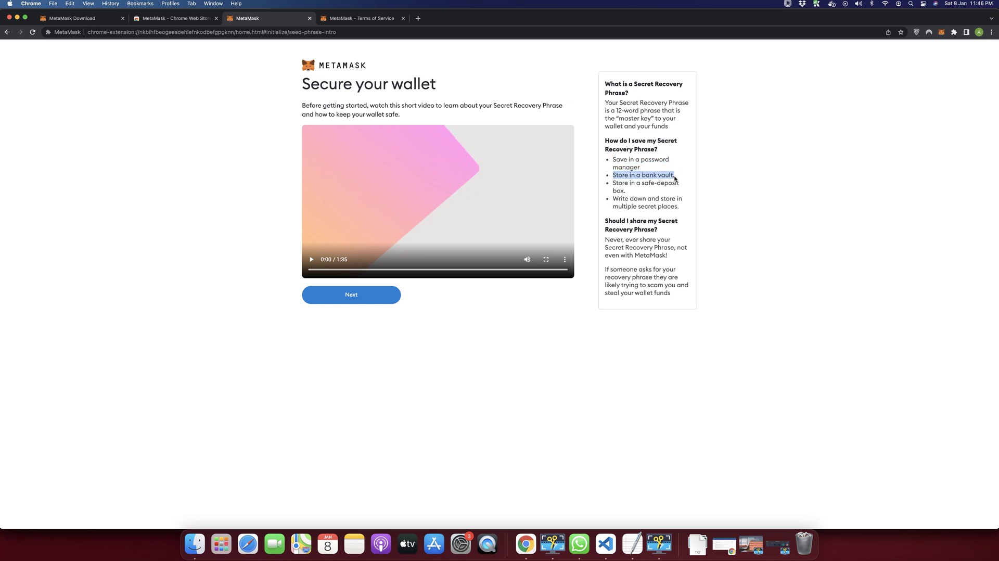
pyautogui.moveTo(613, 183); pyautogui.dragTo(682, 213)
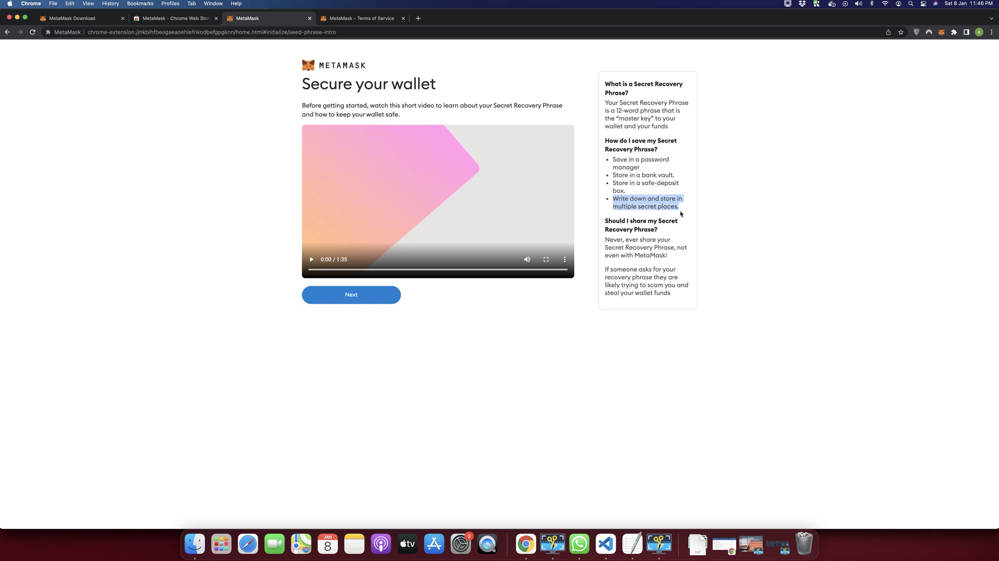
pyautogui.click(672, 210)
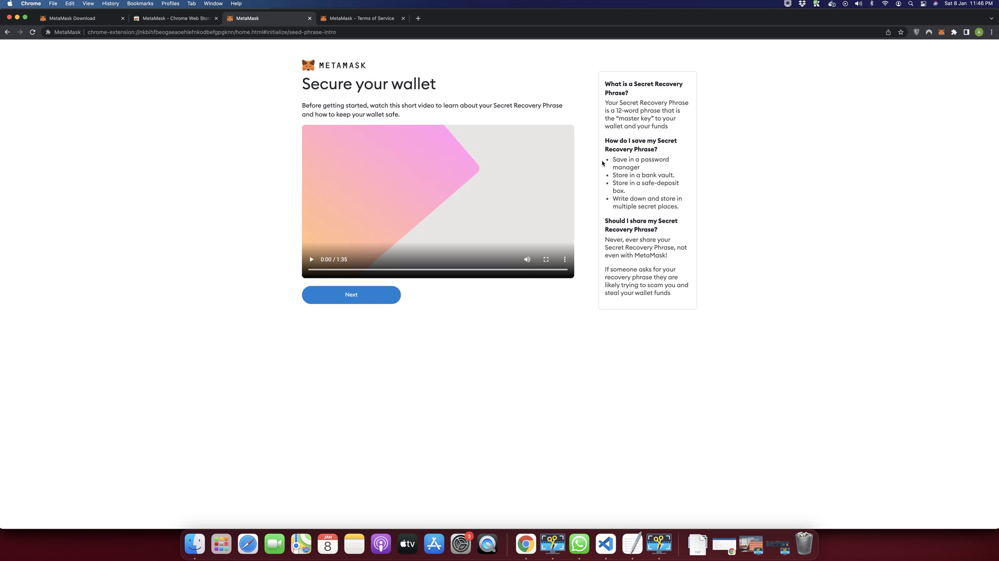
# Review the suggested ways to save the Secret Recovery Phrase, and continue to the phrase page
pyautogui.moveTo(603, 163); pyautogui.dragTo(682, 209)
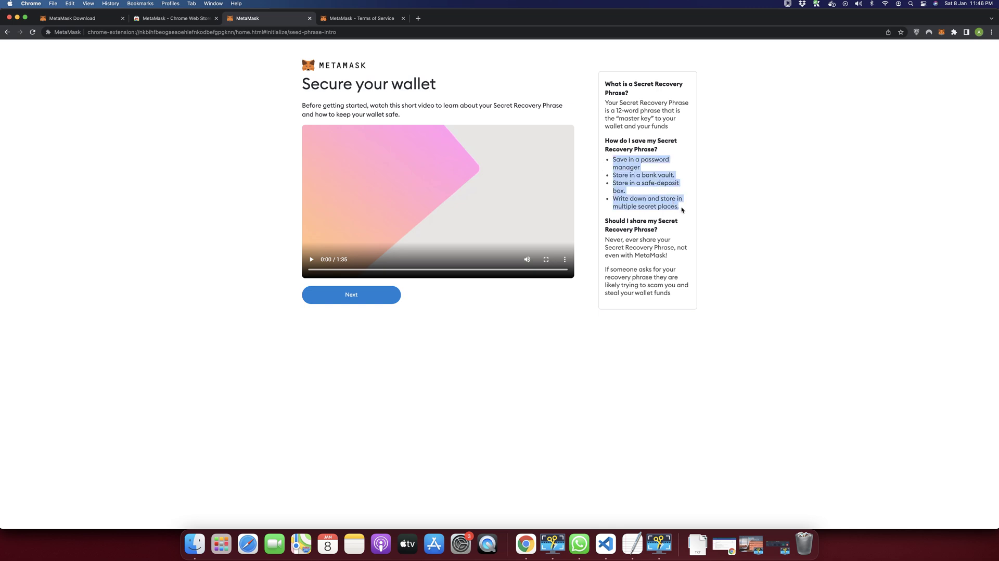
pyautogui.click(682, 210)
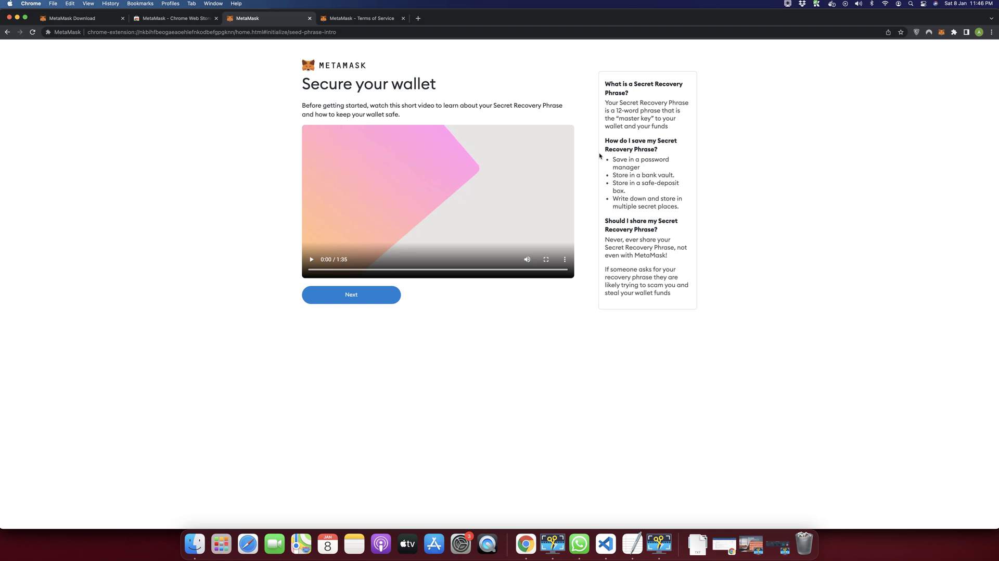
pyautogui.moveTo(604, 162); pyautogui.dragTo(658, 170)
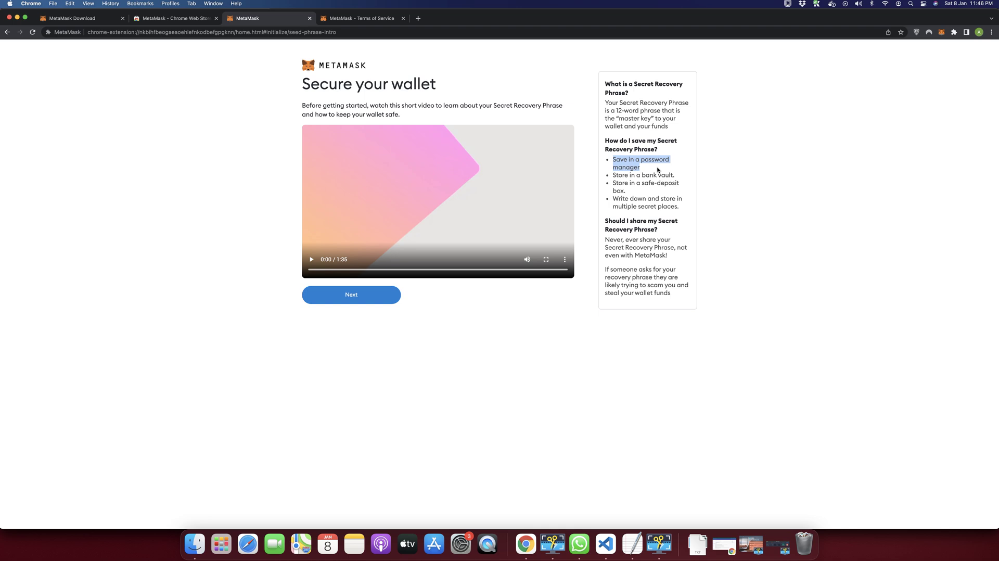
pyautogui.click(615, 172)
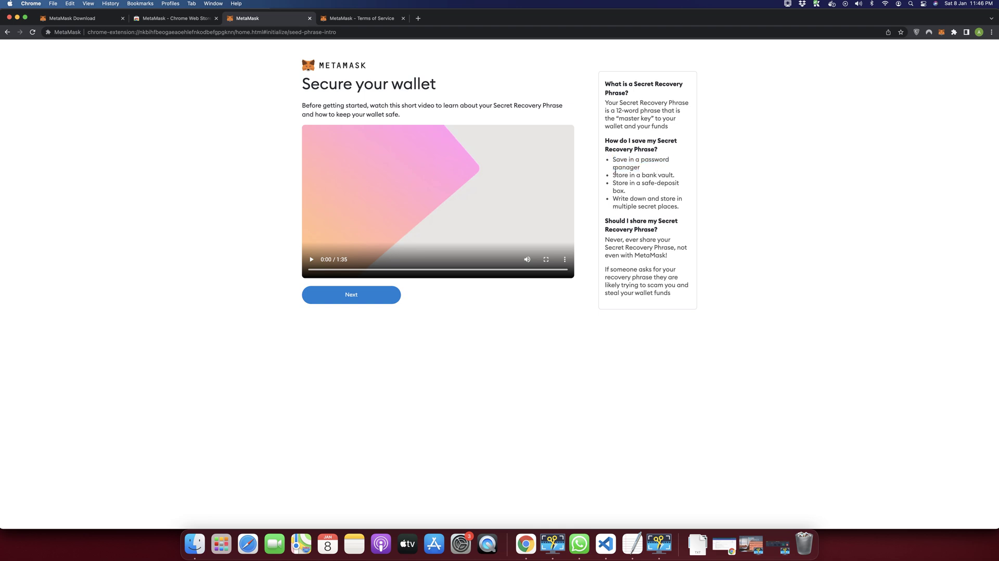
pyautogui.moveTo(612, 177)
pyautogui.mouseDown()
pyautogui.moveTo(677, 184)
pyautogui.moveTo(674, 176)
pyautogui.moveTo(613, 200)
pyautogui.moveTo(612, 161)
pyautogui.mouseUp()
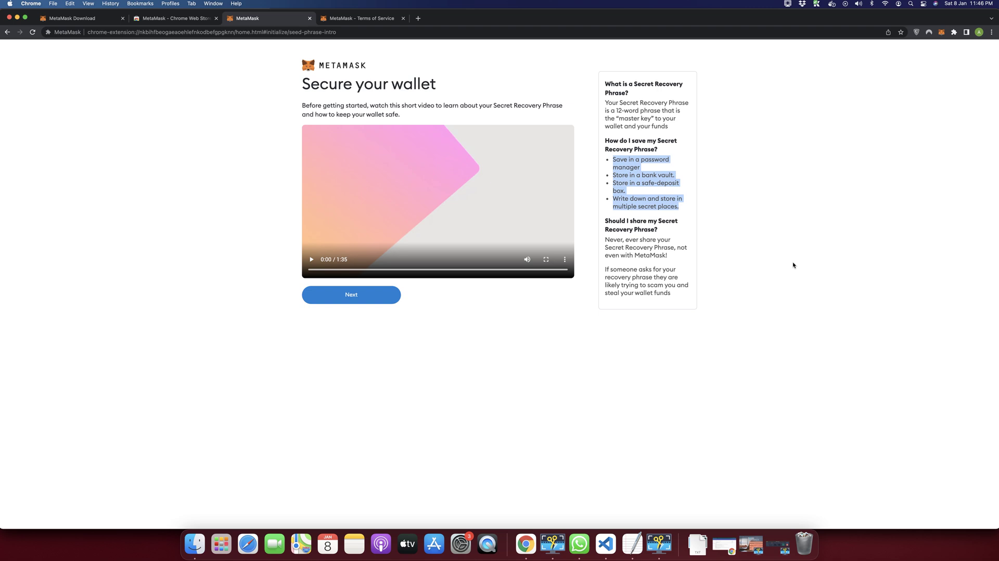
pyautogui.click(607, 144)
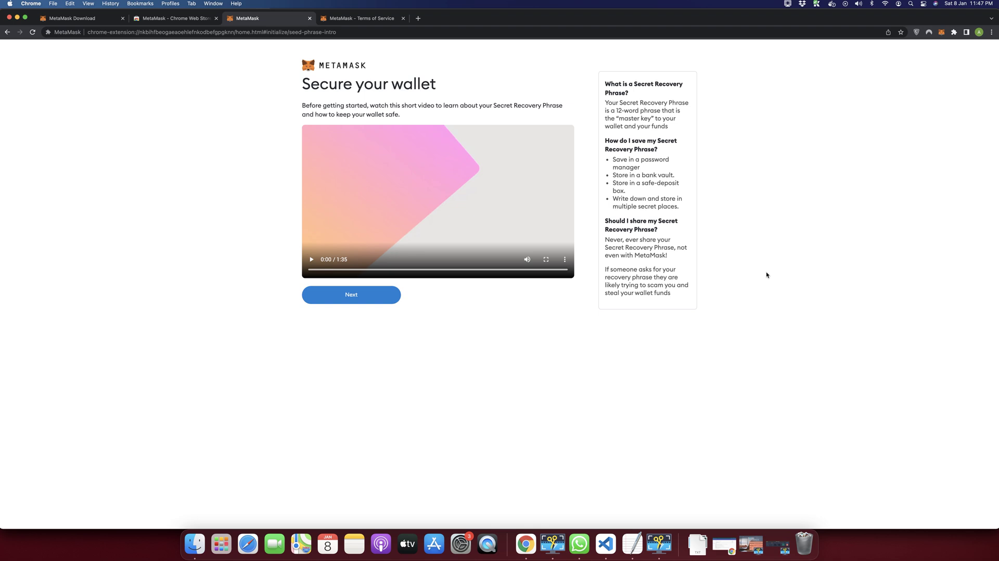
pyautogui.click(363, 297)
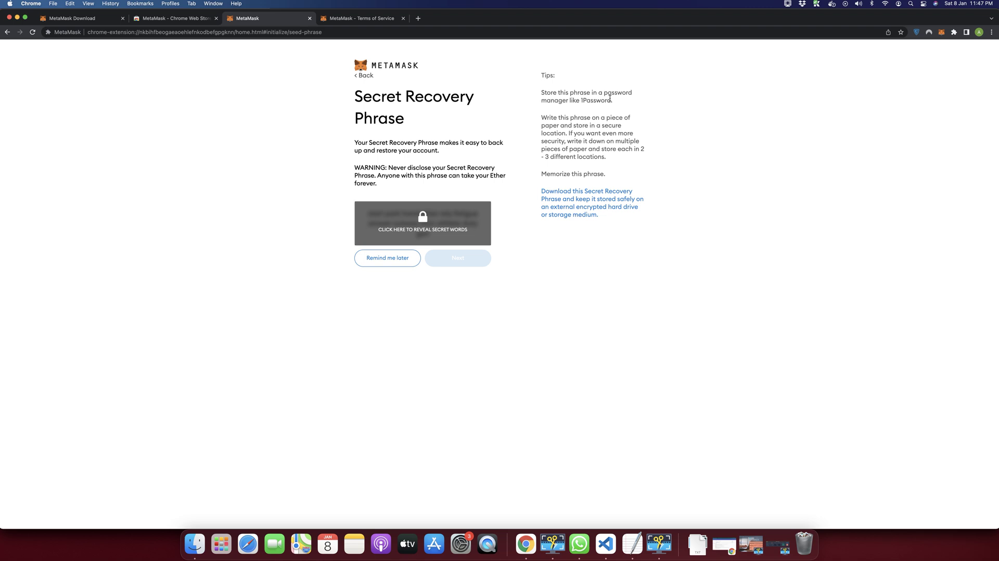
# Read the tips on storing the Secret Recovery Phrase in a password manager or on paper
pyautogui.doubleClick(588, 103)
pyautogui.moveTo(597, 126); pyautogui.dragTo(563, 133)
pyautogui.click(679, 147)
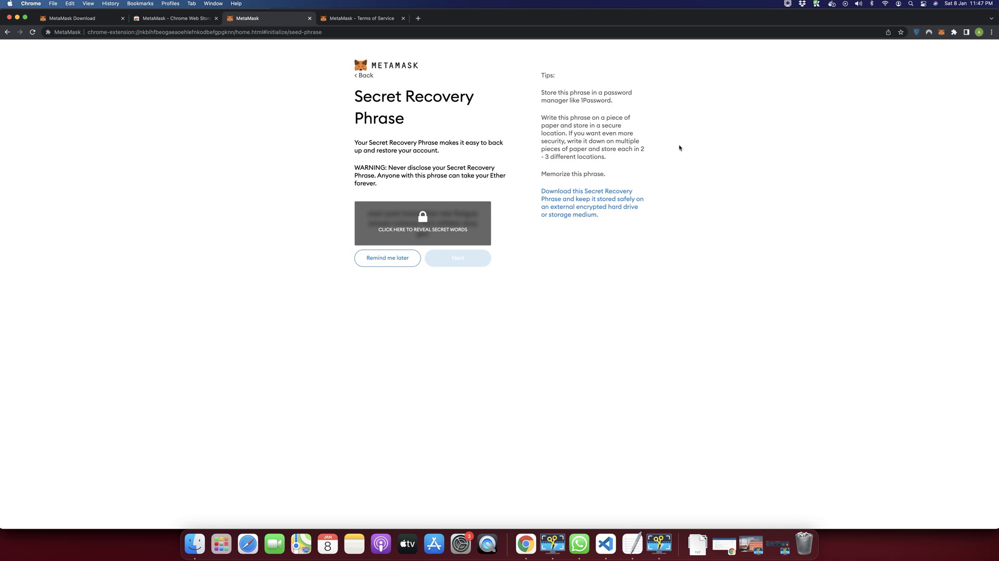
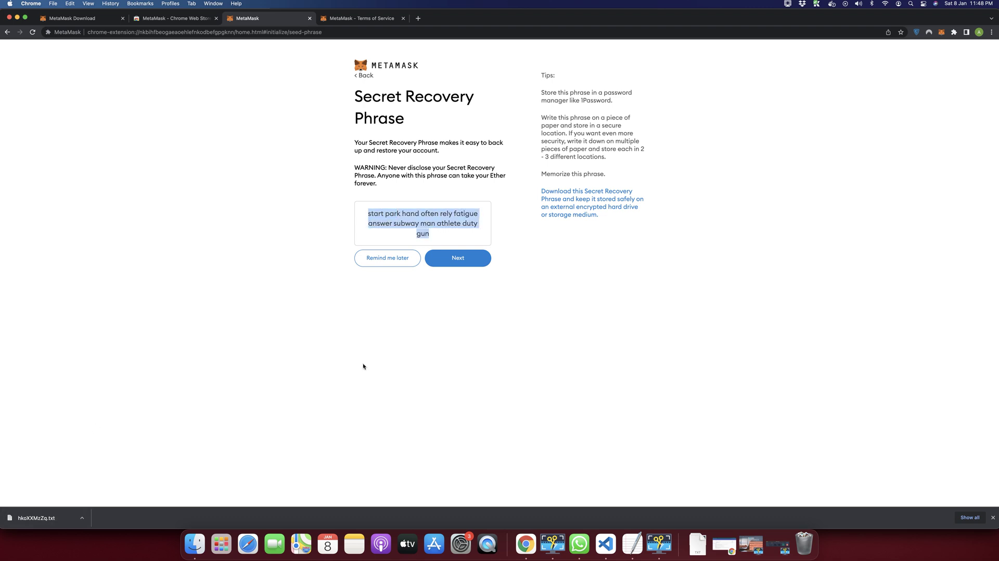
# Proceed to the Secret Recovery Phrase confirmation, and open the downloaded hkoXXMzZq.txt beside it with the phrase highlighted
pyautogui.click(364, 366)
pyautogui.click(458, 258)
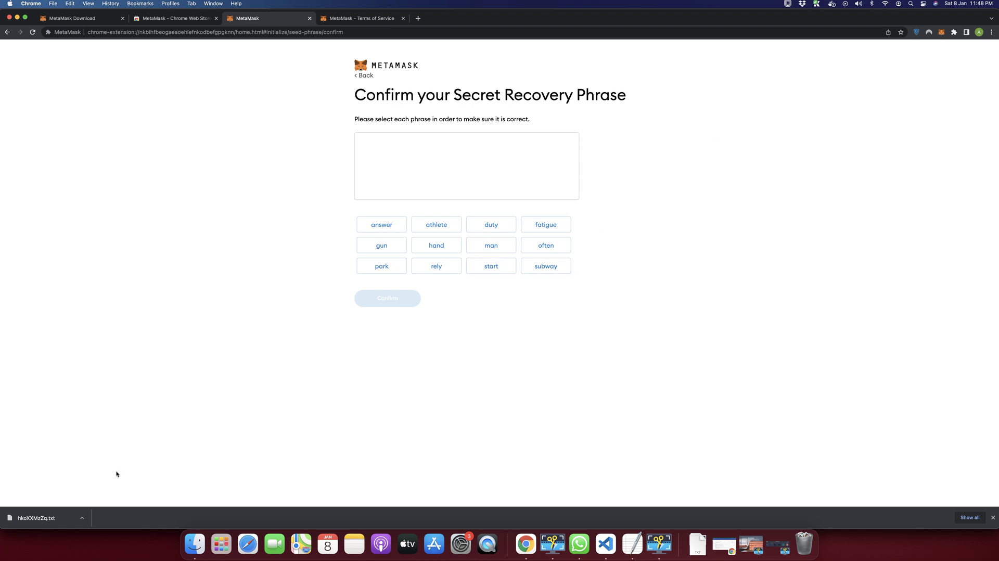
pyautogui.click(35, 518)
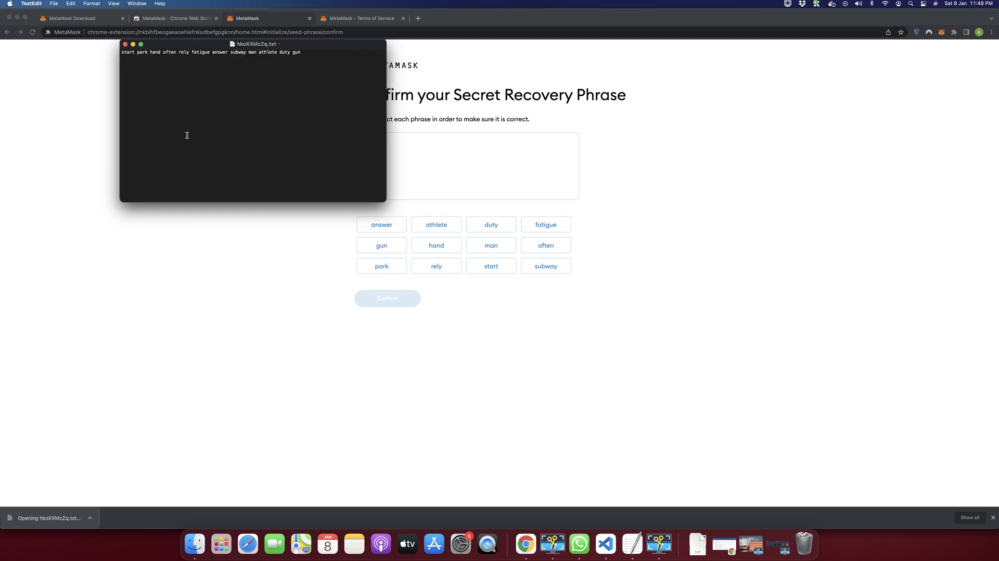
pyautogui.moveTo(300, 48); pyautogui.dragTo(253, 53)
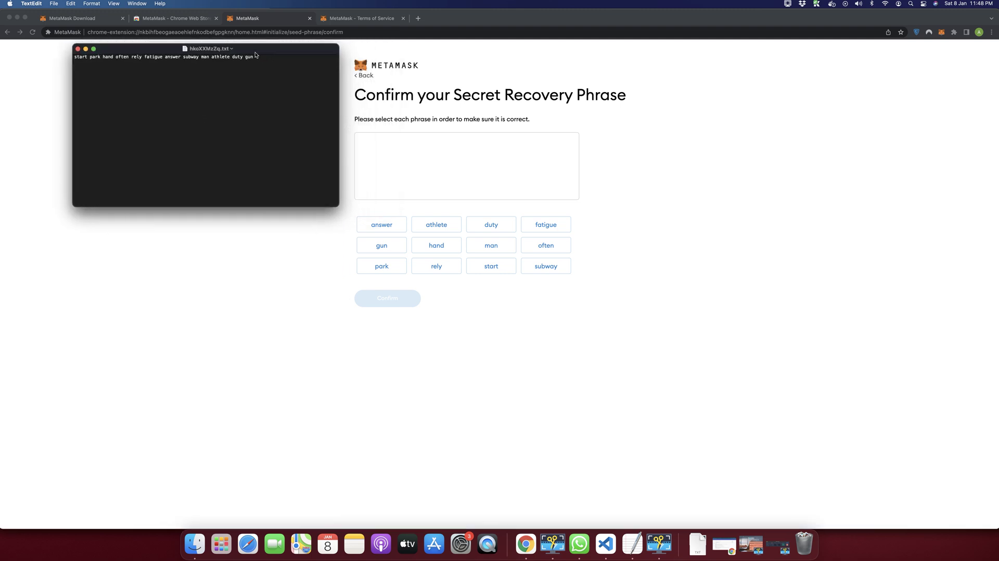
pyautogui.doubleClick(80, 57)
pyautogui.tripleClick(265, 63)
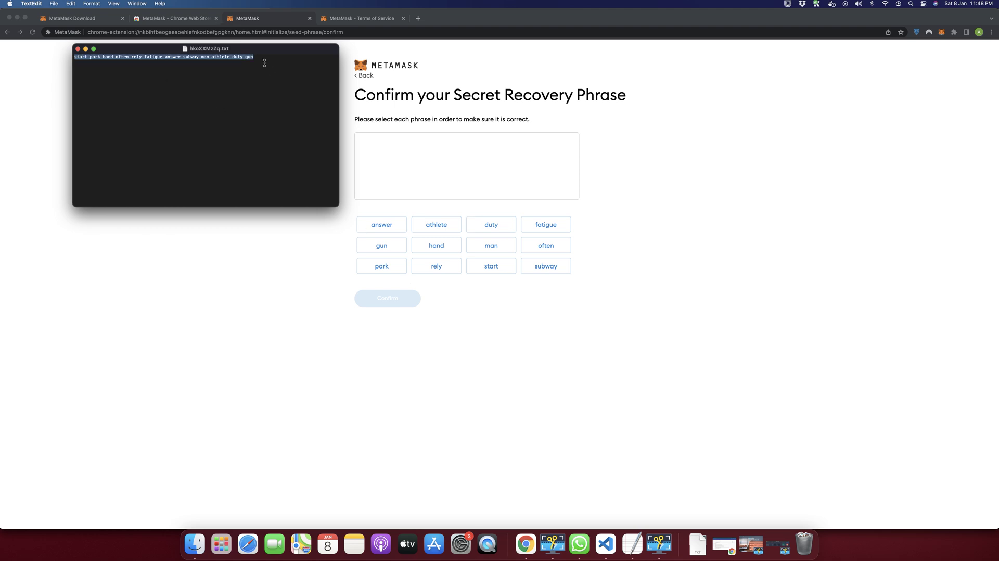
# Select the first four words of the Secret Recovery Phrase in order, checking them against the downloaded text file
pyautogui.click(484, 318)
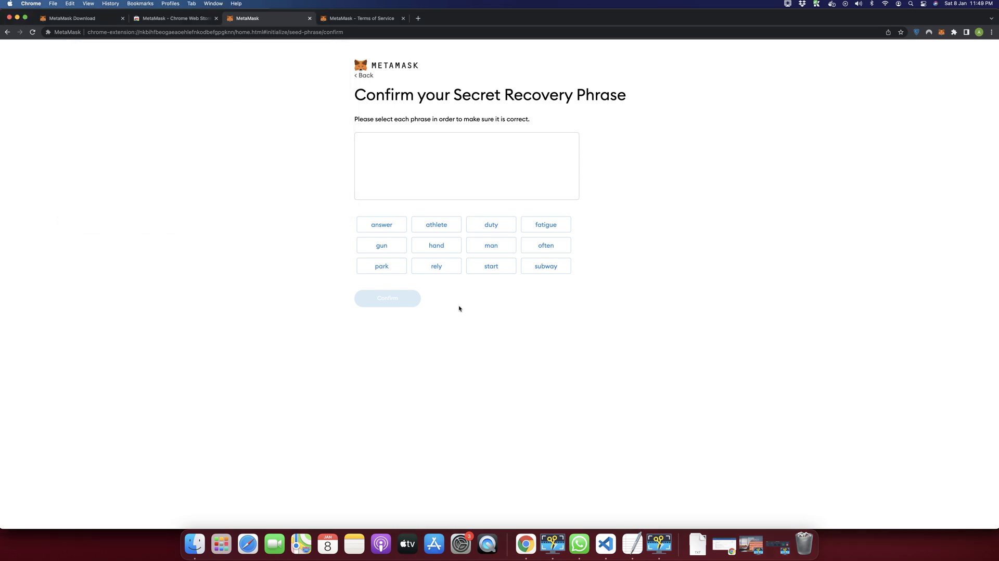
pyautogui.press('super+Tab')
pyautogui.click(497, 311)
pyautogui.click(479, 270)
pyautogui.press('super+Tab')
pyautogui.press('super+Tab')
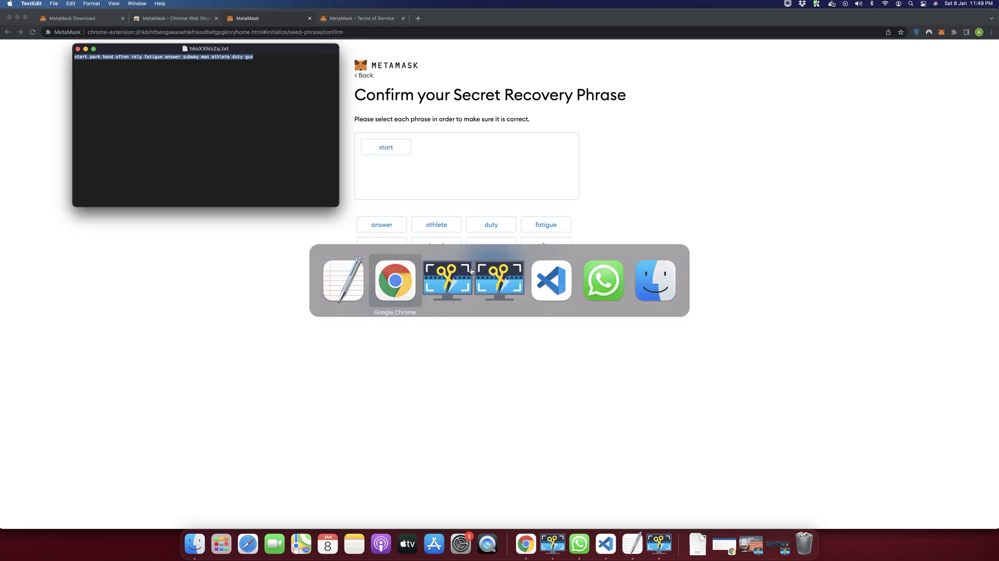
pyautogui.click(387, 267)
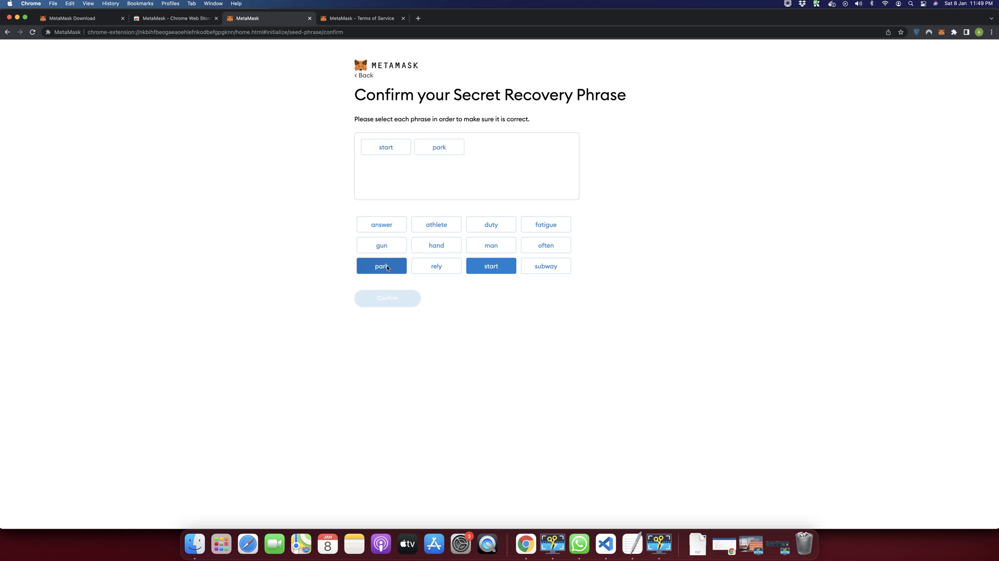
pyautogui.press('super+Tab')
pyautogui.press('super+Tab')
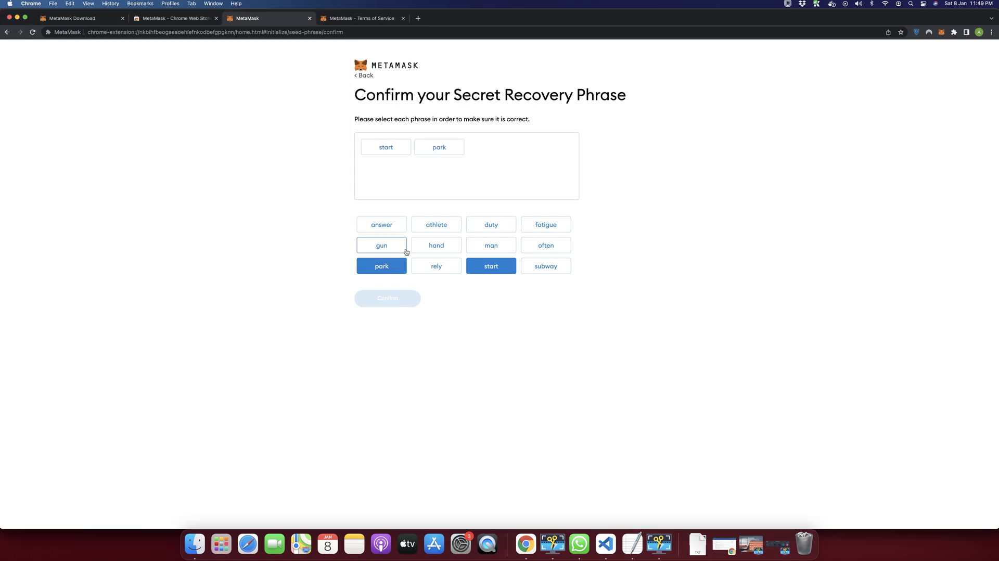
pyautogui.click(432, 246)
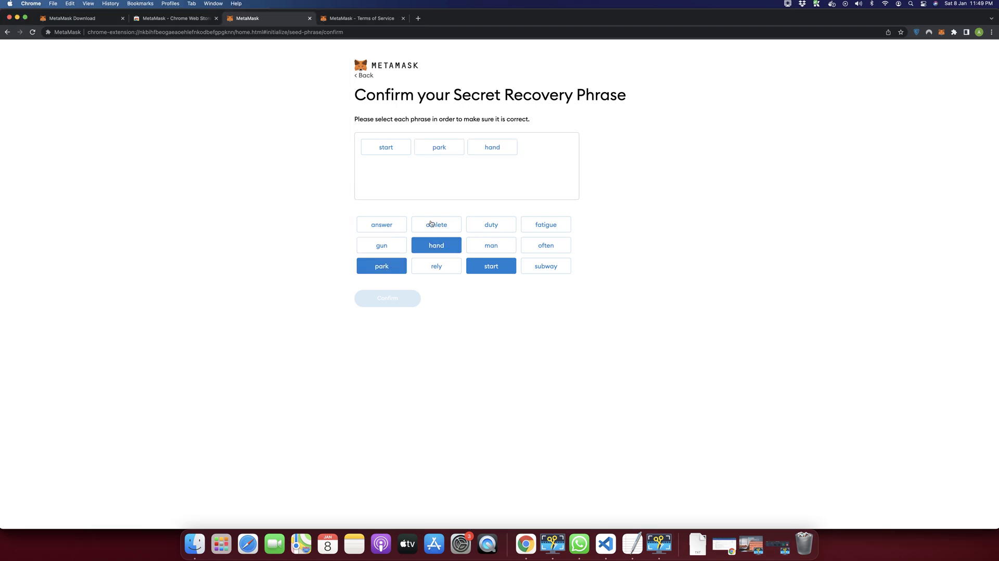
pyautogui.click(549, 245)
# Add the fifth to eighth words of the Secret Recovery Phrase in the order given in the text file
pyautogui.press('super+Tab')
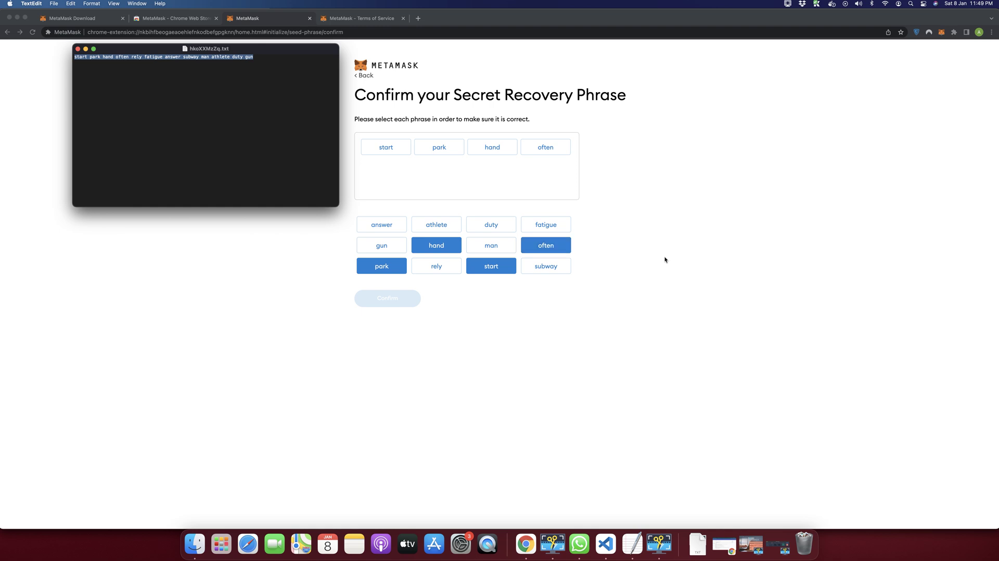
pyautogui.press('super+Tab')
pyautogui.click(431, 266)
pyautogui.press('super+Tab')
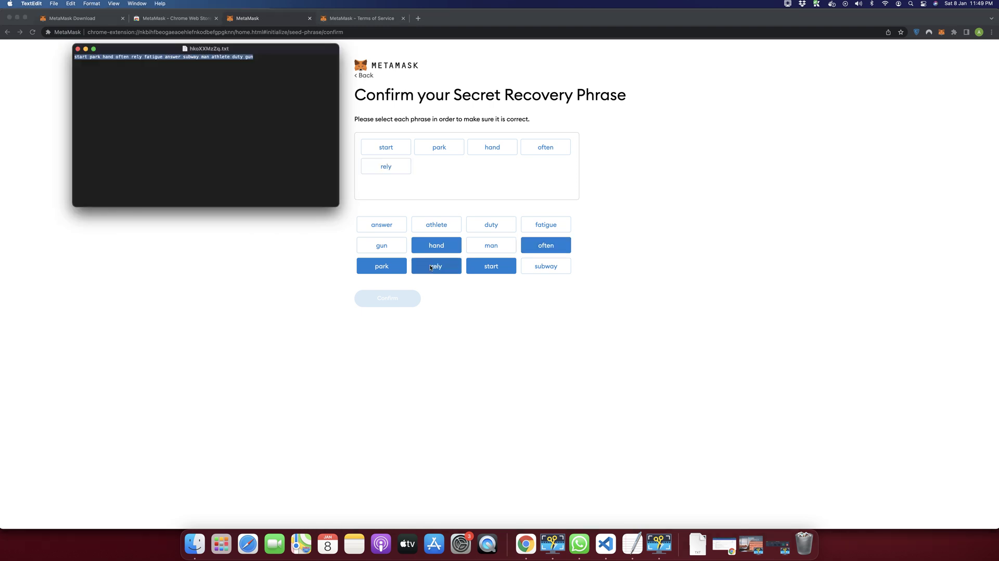
pyautogui.press('super+Tab')
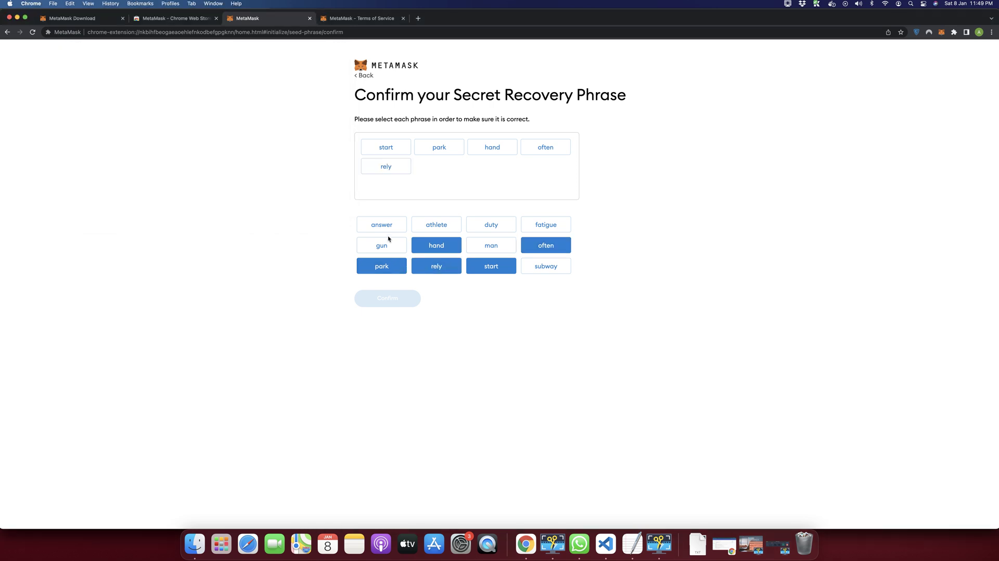
pyautogui.click(555, 231)
pyautogui.press('super+Tab')
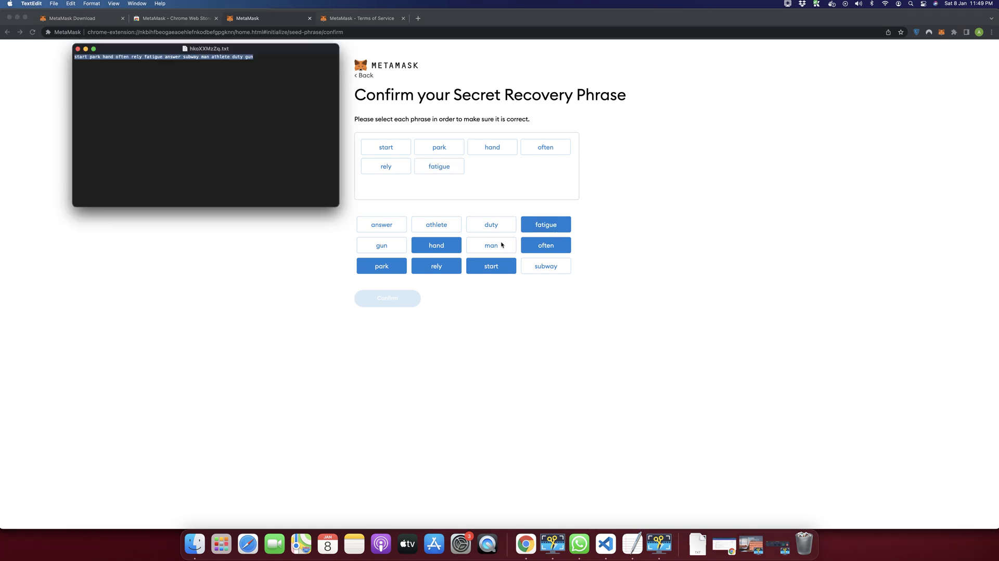
pyautogui.press('super+Tab')
pyautogui.click(381, 227)
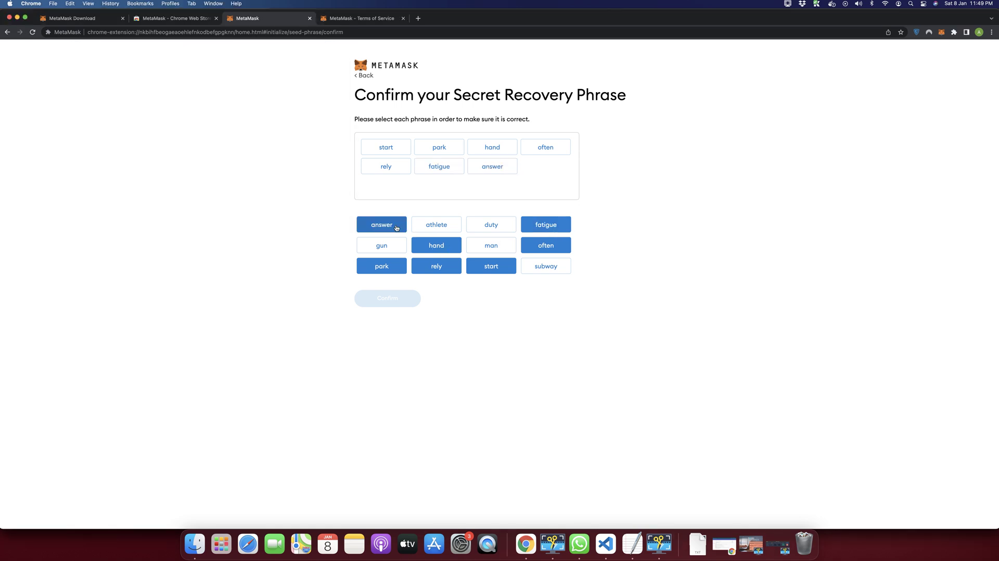
pyautogui.click(546, 267)
# Select the last four words of the Secret Recovery Phrase in order, and confirm the complete phrase
pyautogui.press('super+Tab')
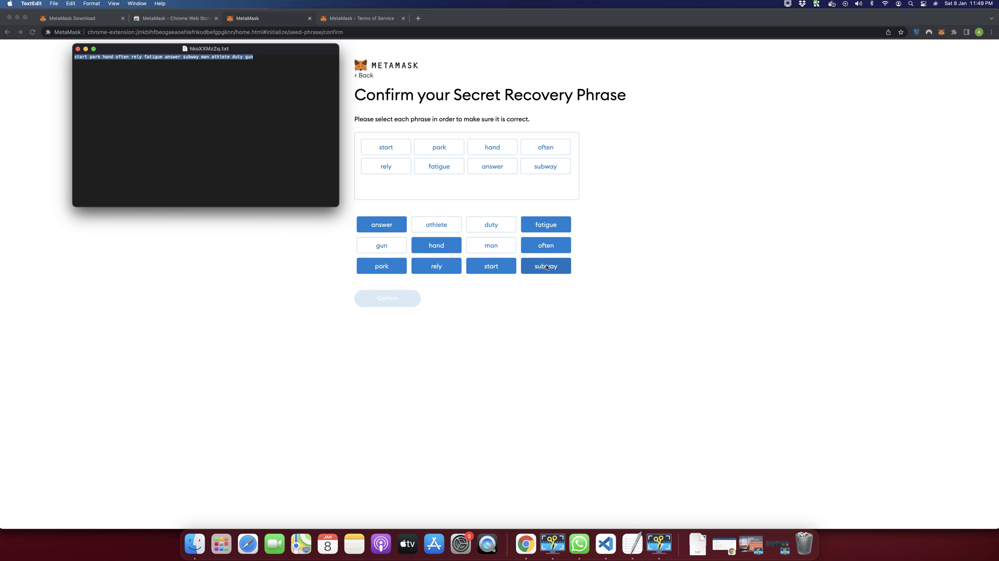
pyautogui.press('super+Tab')
pyautogui.click(493, 248)
pyautogui.click(438, 226)
pyautogui.press('super+Tab')
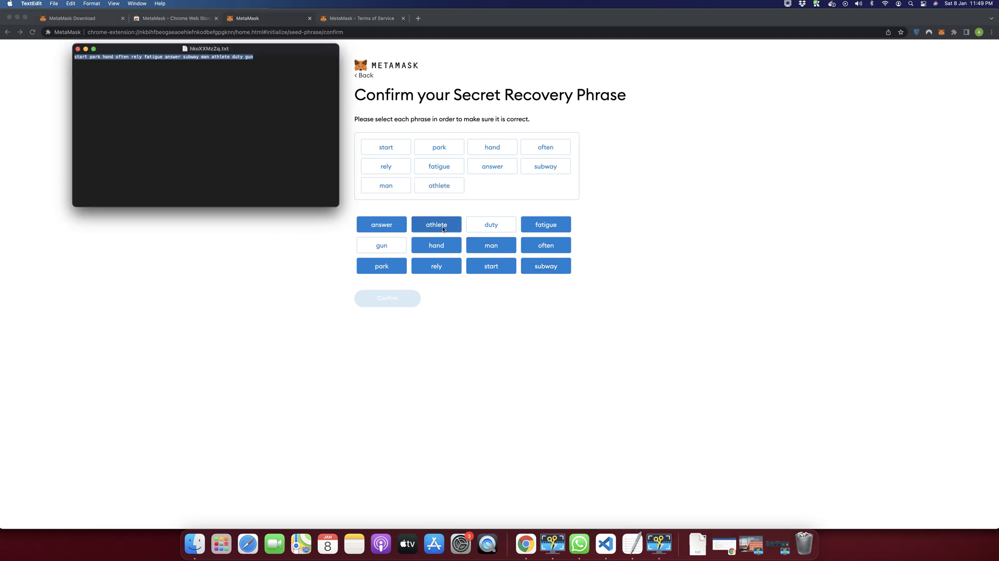
pyautogui.press('super+Tab')
pyautogui.click(490, 225)
pyautogui.click(375, 245)
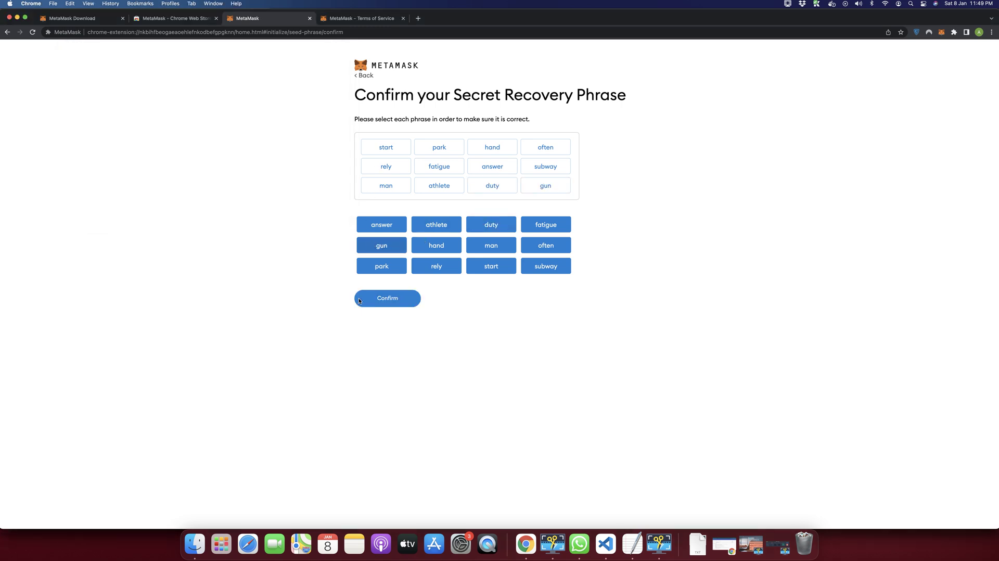
pyautogui.click(396, 301)
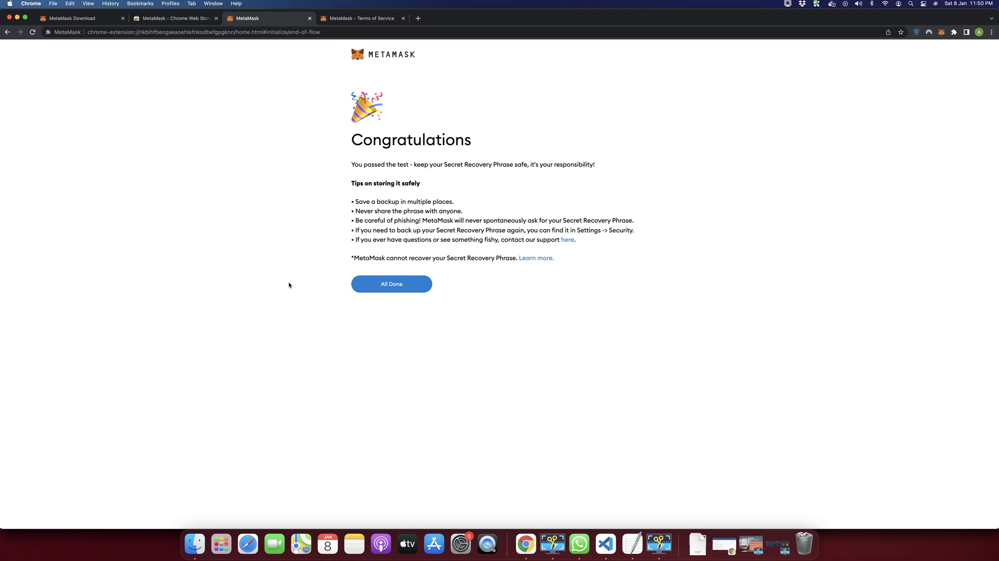
# Finish the wallet setup, and dismiss the What's new announcement on the account page
pyautogui.click(390, 285)
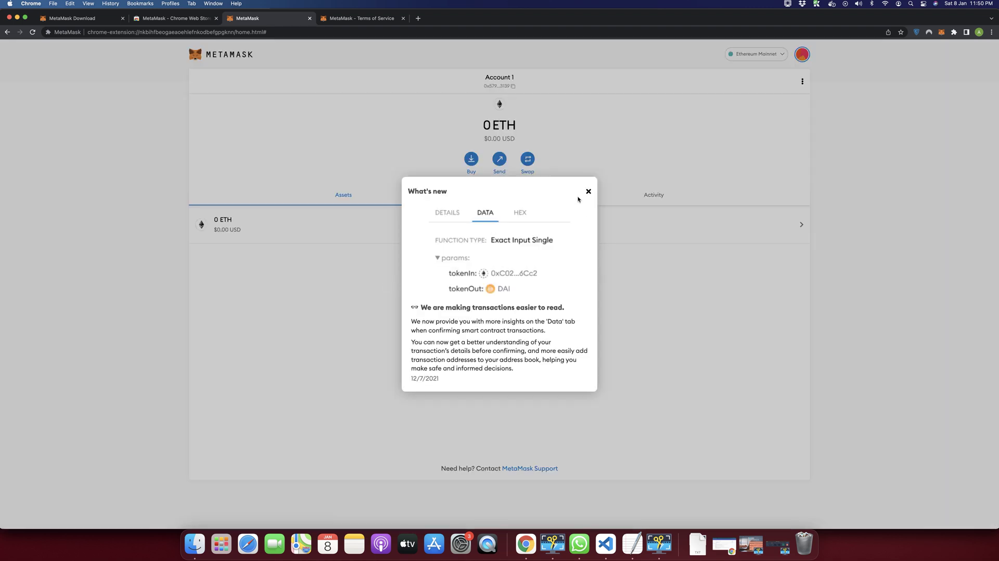
pyautogui.scroll(-1, 500, 313)
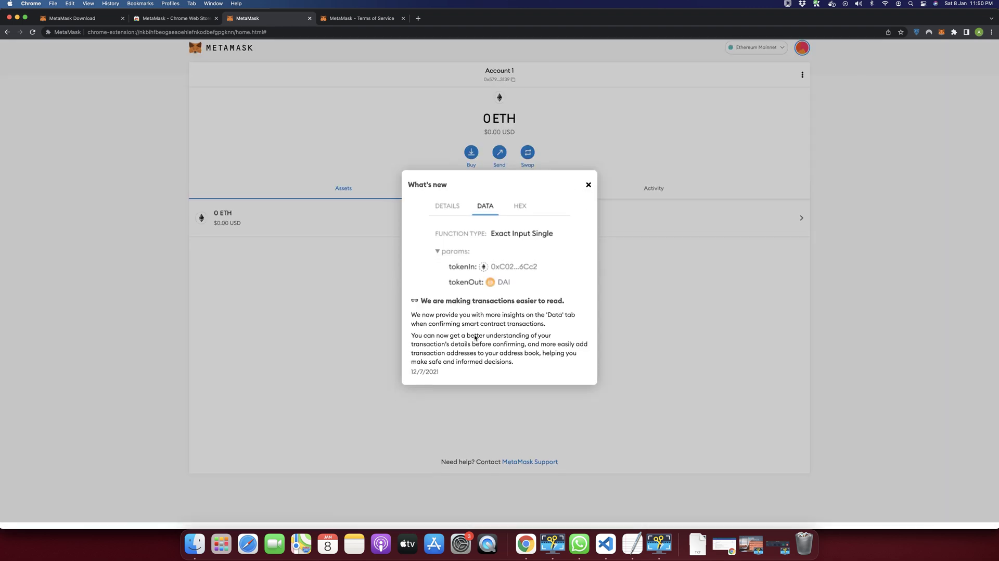
pyautogui.click(589, 191)
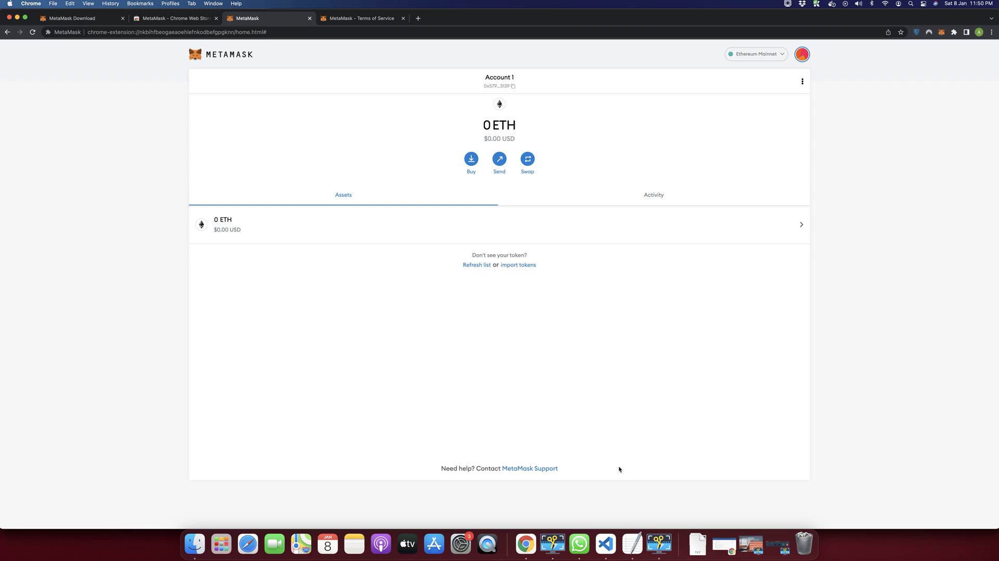
# Copy the public address of Account 1, and paste it into the browser's address bar to inspect it in full
pyautogui.click(514, 87)
pyautogui.click(341, 32)
pyautogui.press('super+v')
pyautogui.doubleClick(84, 31)
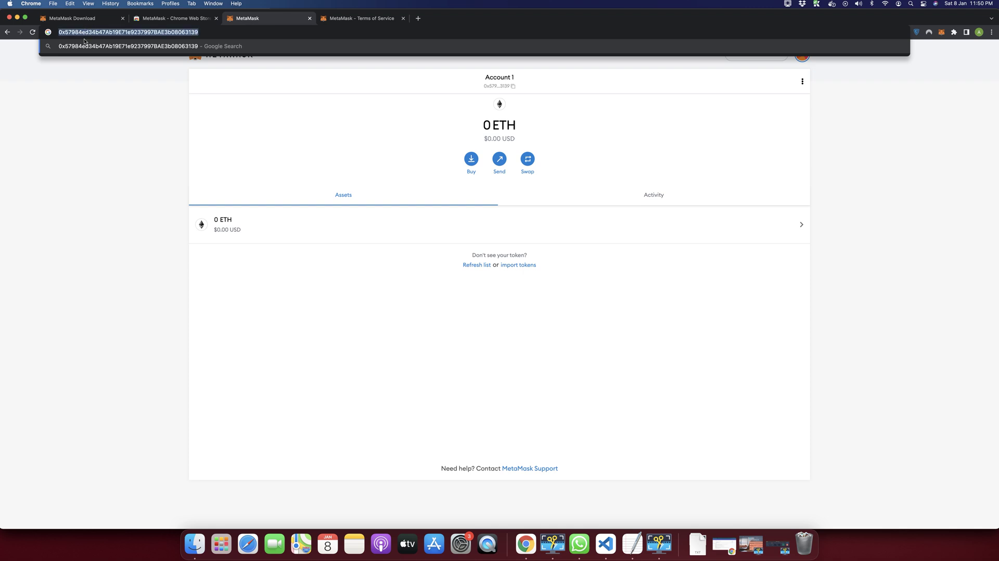
pyautogui.click(89, 171)
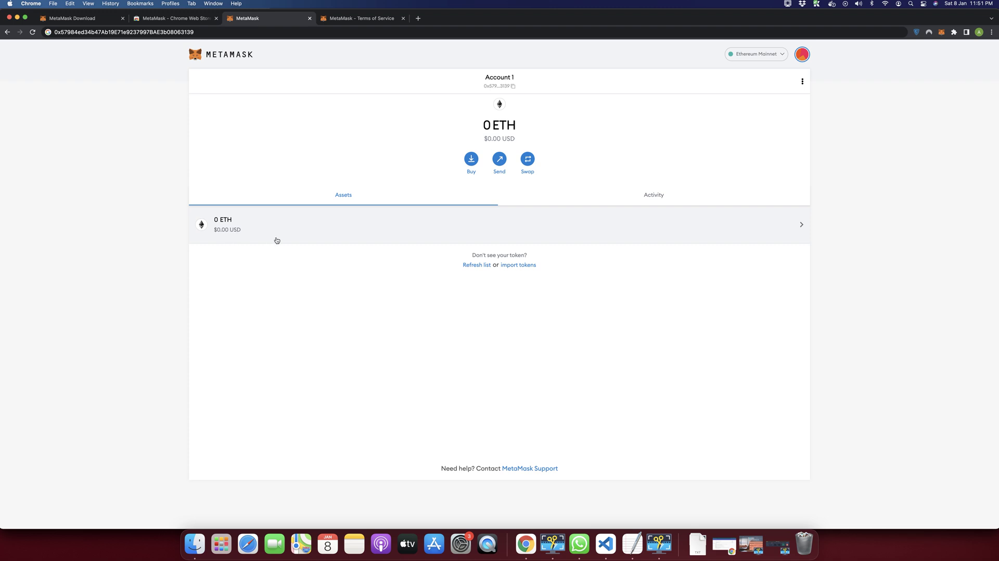
# View the account's transaction activity, and look over the account options such as Account details and Connected sites
pyautogui.click(662, 199)
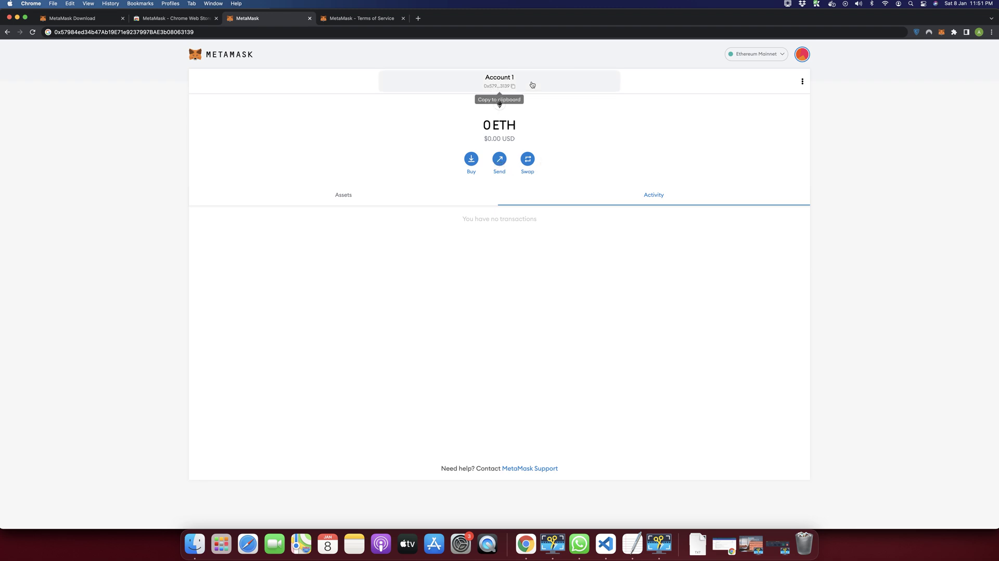
pyautogui.click(803, 82)
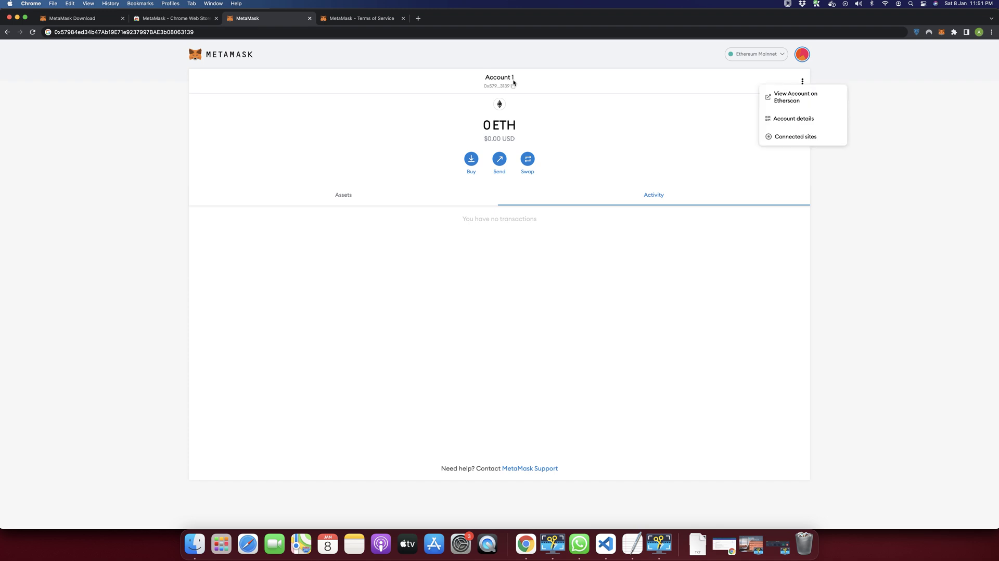
pyautogui.click(681, 136)
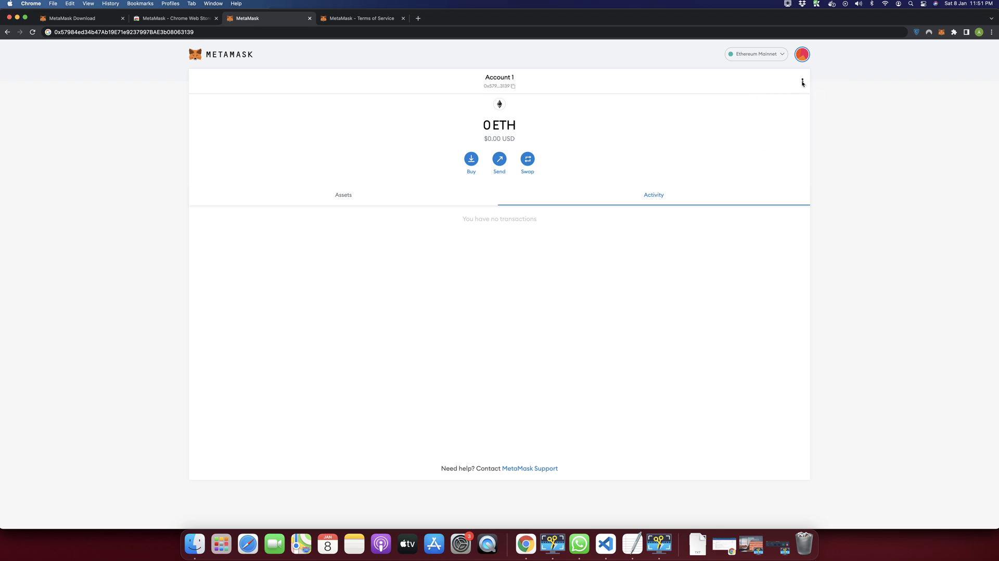
# Rename Account 1 to Personal Account in its account details, and close the details
pyautogui.click(803, 82)
pyautogui.click(791, 120)
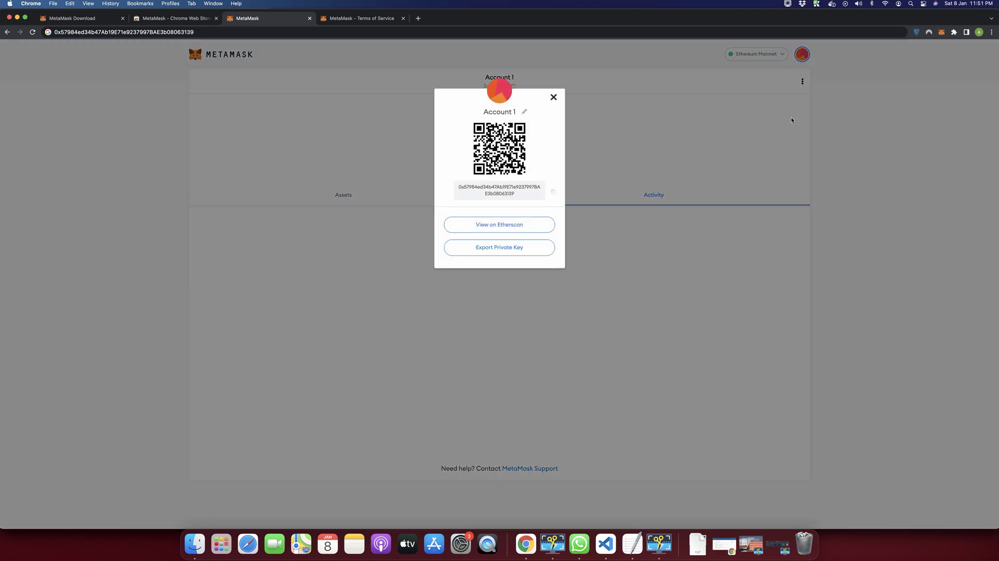
pyautogui.click(525, 113)
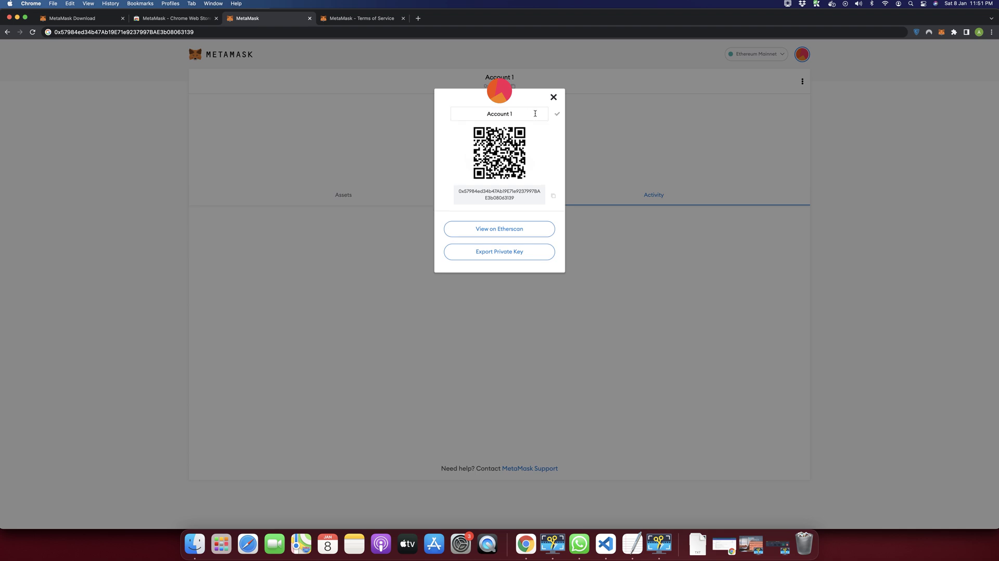
pyautogui.moveTo(535, 113); pyautogui.dragTo(459, 113)
pyautogui.write('Personal Account')
pyautogui.press('Return')
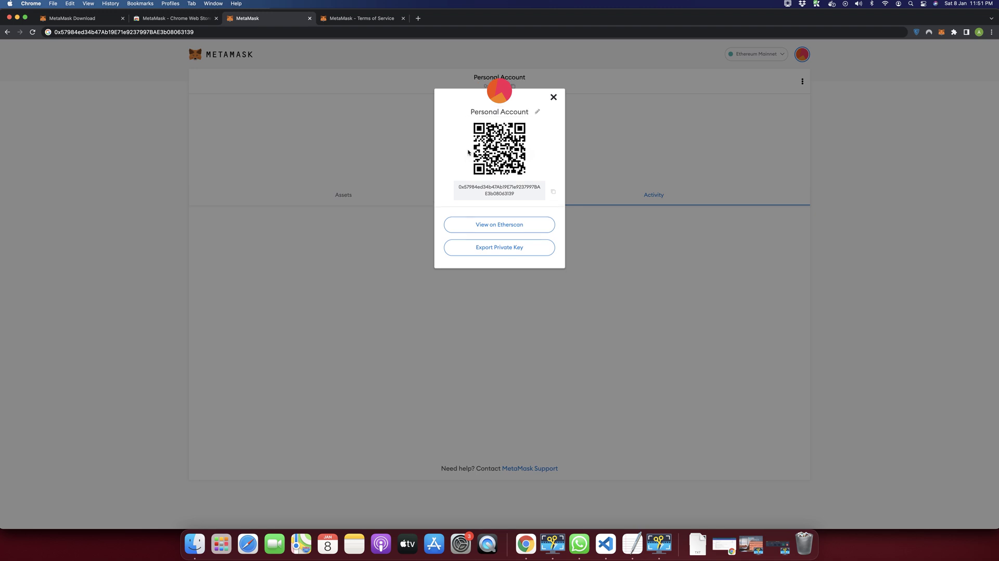
pyautogui.click(554, 97)
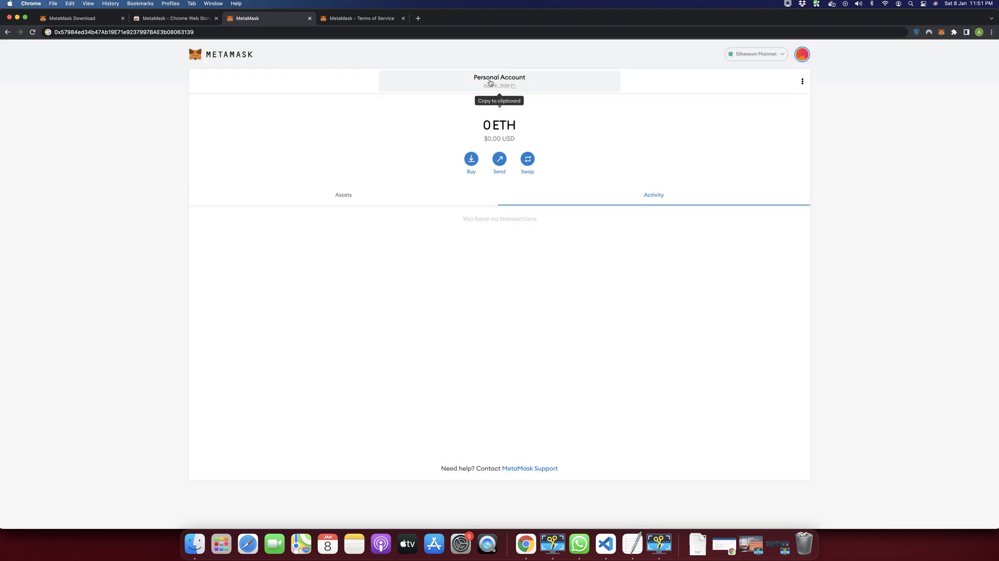
# Create a second wallet account named Investment
pyautogui.click(807, 58)
pyautogui.click(867, 118)
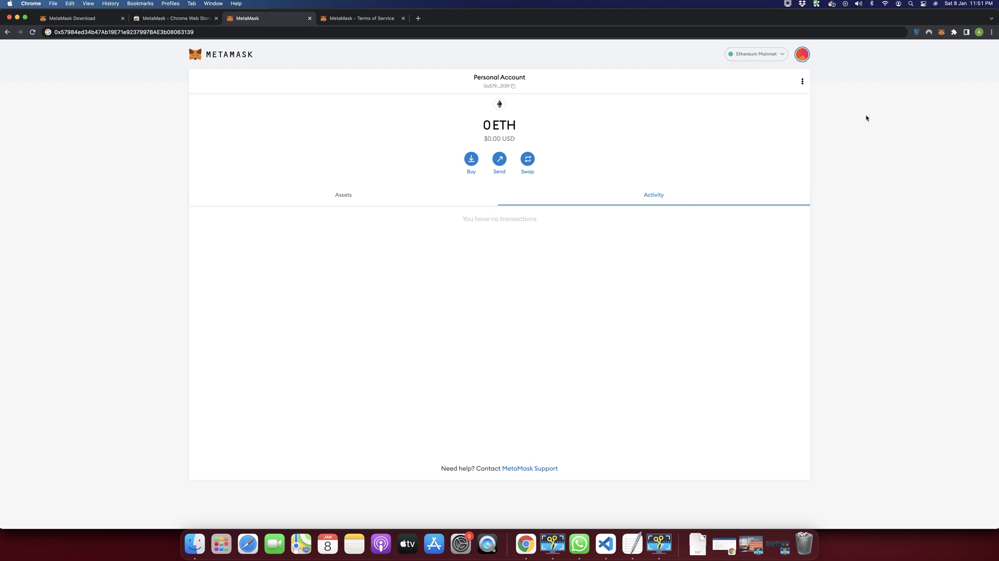
pyautogui.click(802, 54)
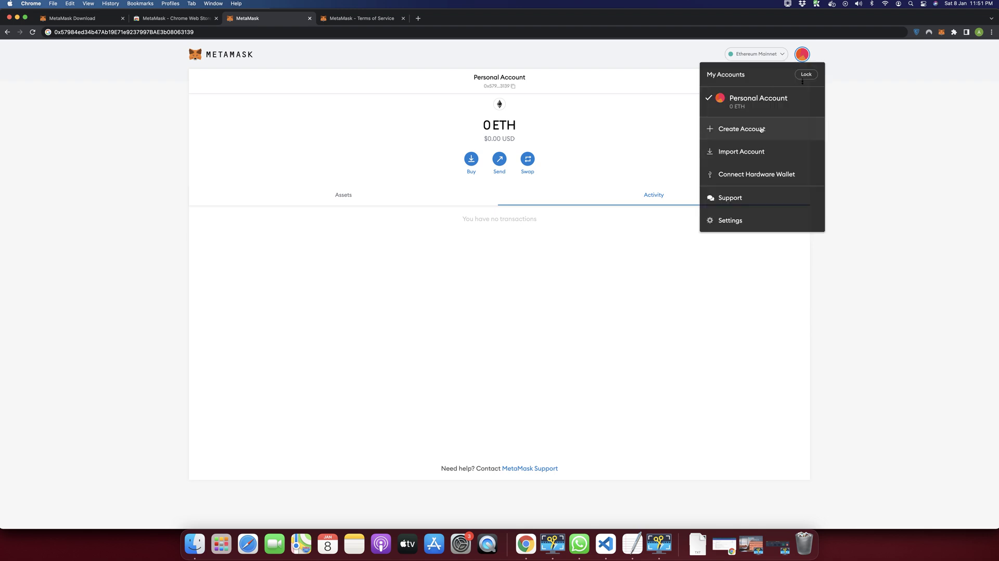
pyautogui.click(743, 130)
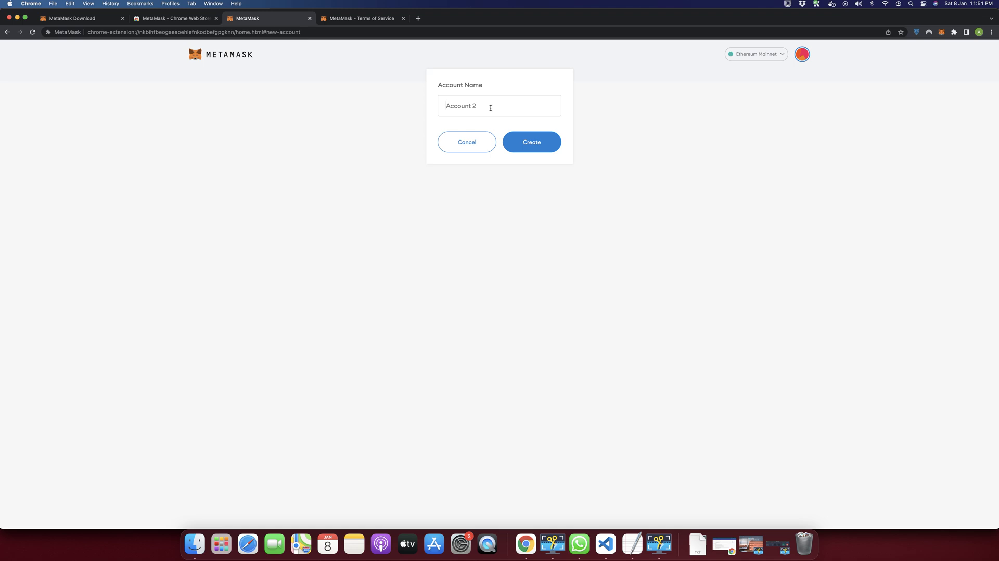
pyautogui.write('Investment')
pyautogui.click(528, 139)
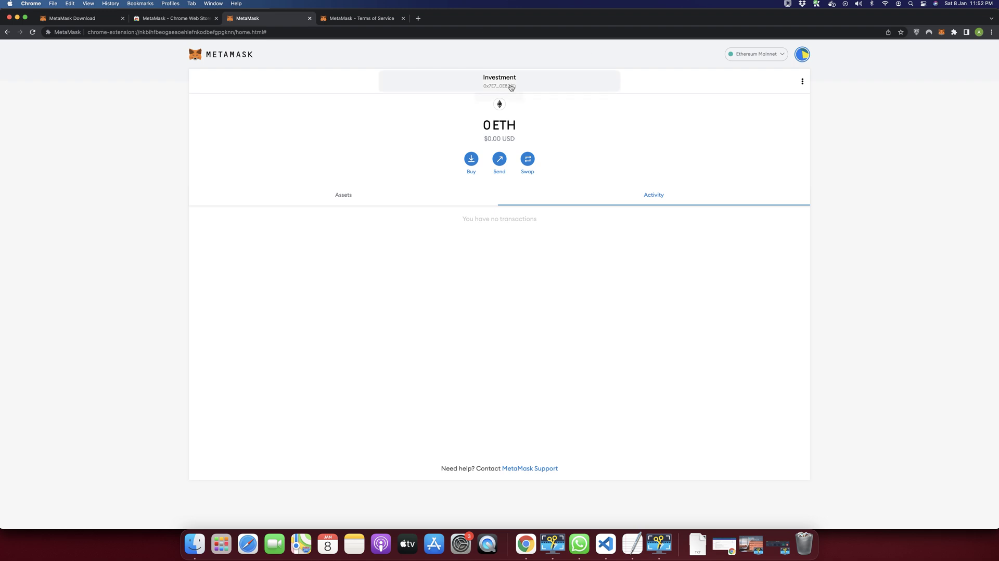
# Switch to Personal Account to view it, and return to the Investment account
pyautogui.click(804, 55)
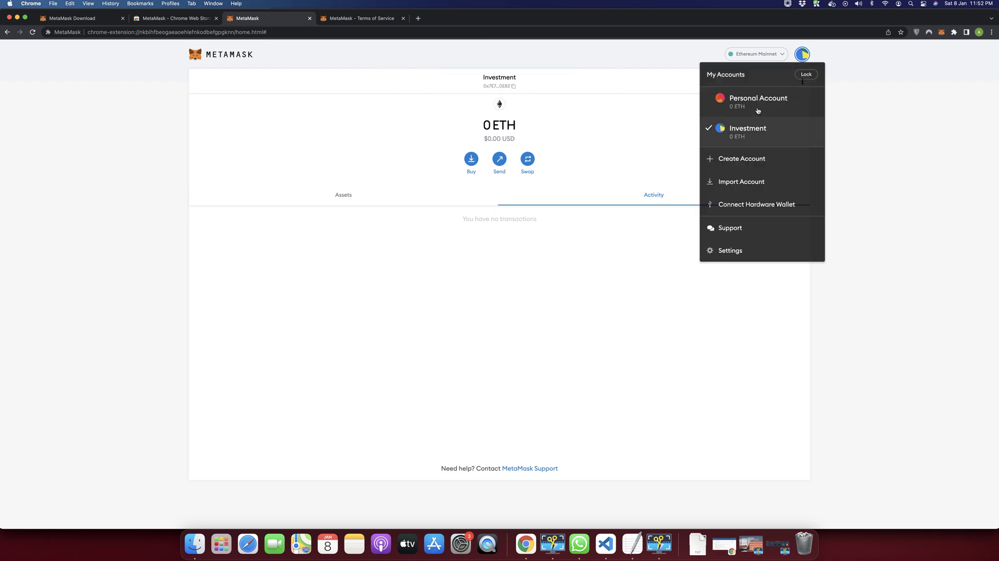
pyautogui.click(757, 102)
pyautogui.click(803, 57)
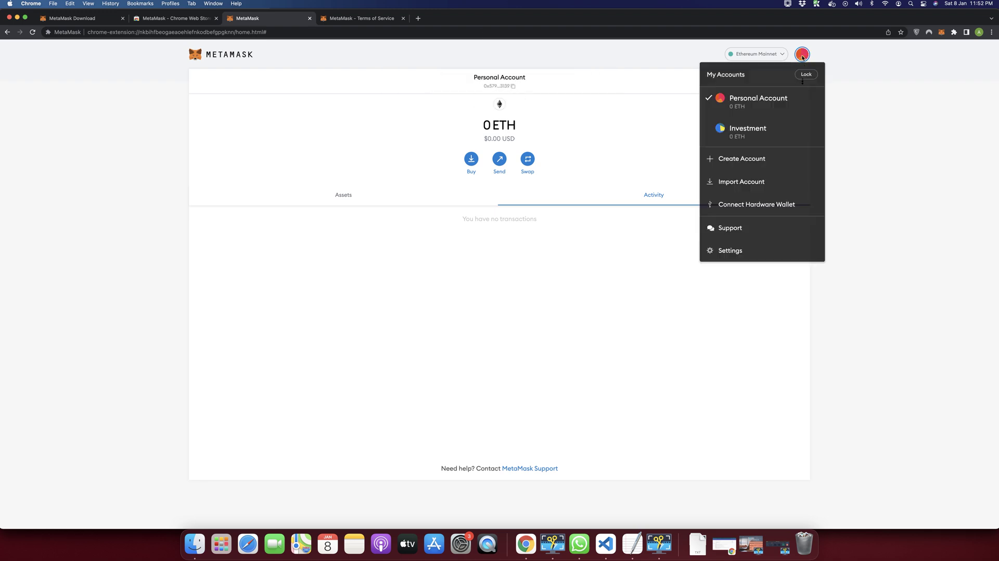
pyautogui.click(736, 144)
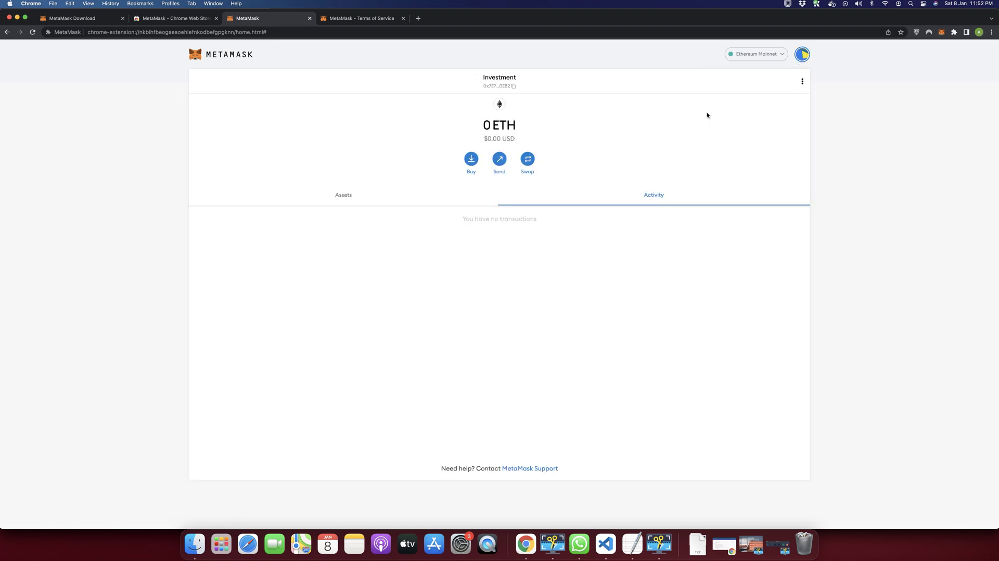
# Reveal the Secret Recovery Phrase from the Security & Privacy settings by entering the wallet password
pyautogui.click(803, 56)
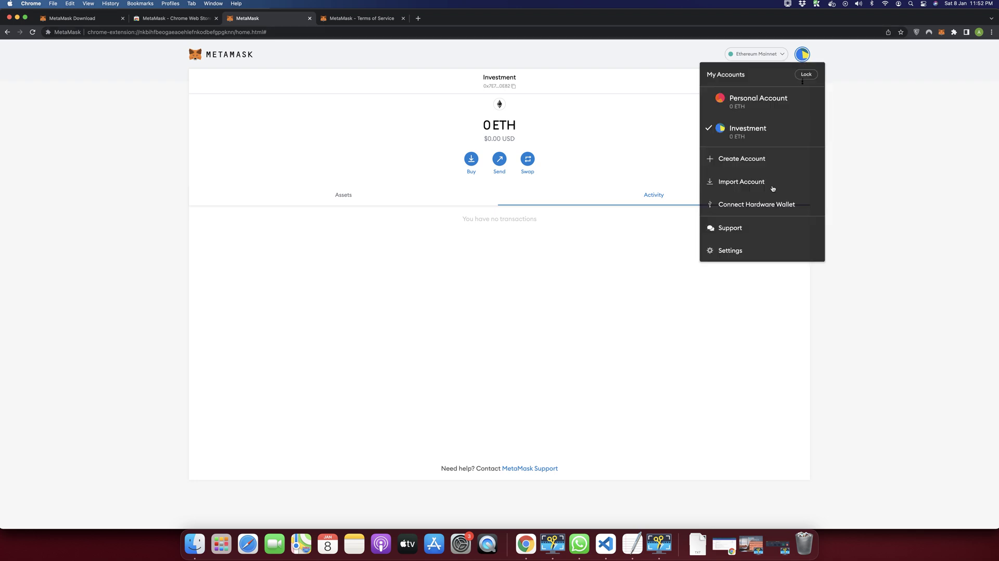
pyautogui.click(723, 251)
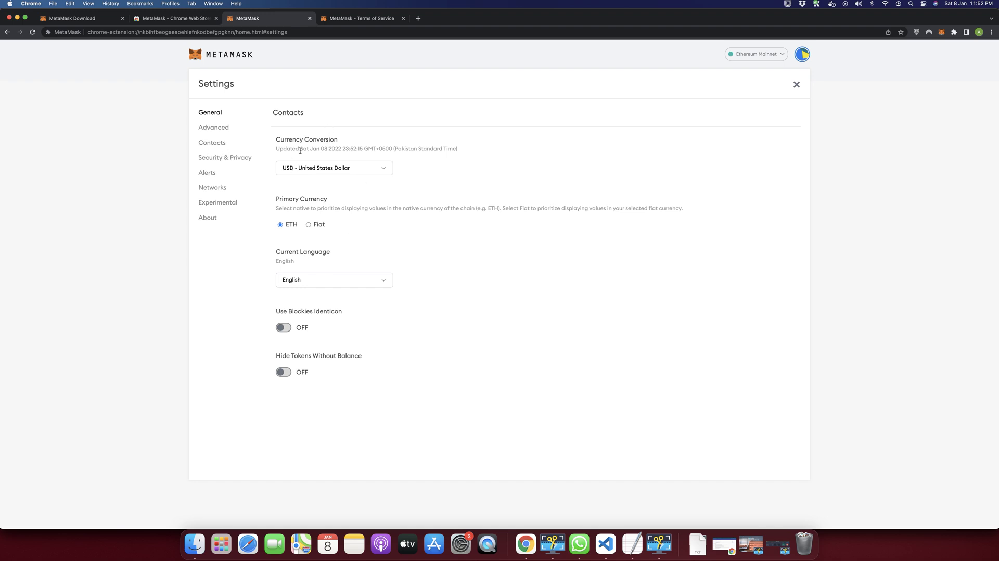
pyautogui.click(225, 159)
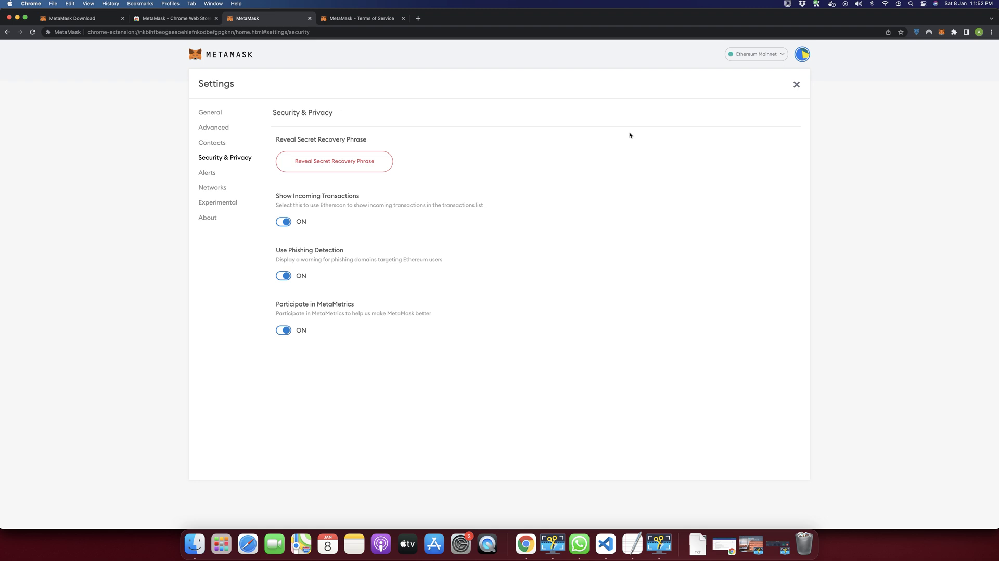
pyautogui.click(315, 164)
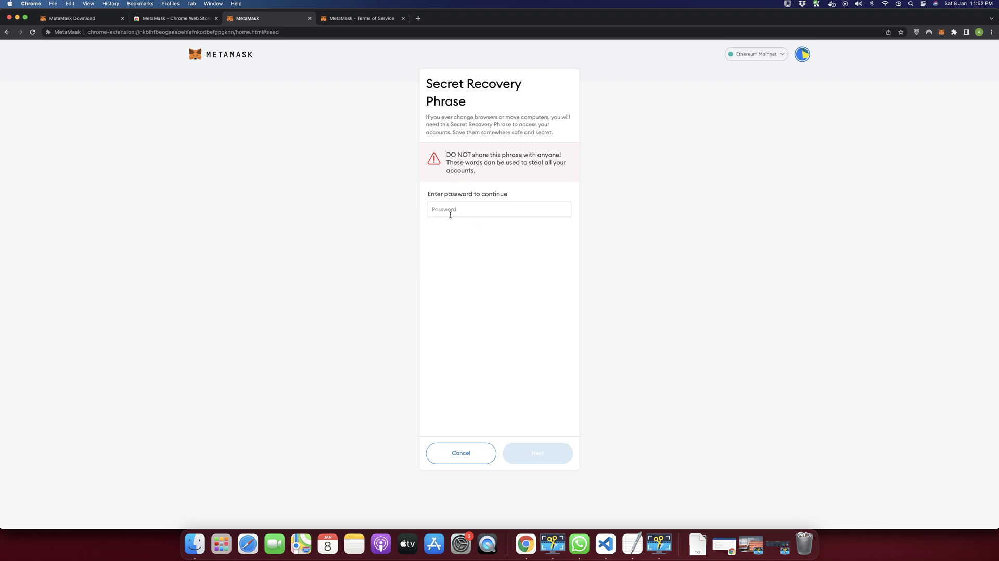
pyautogui.write('*********')
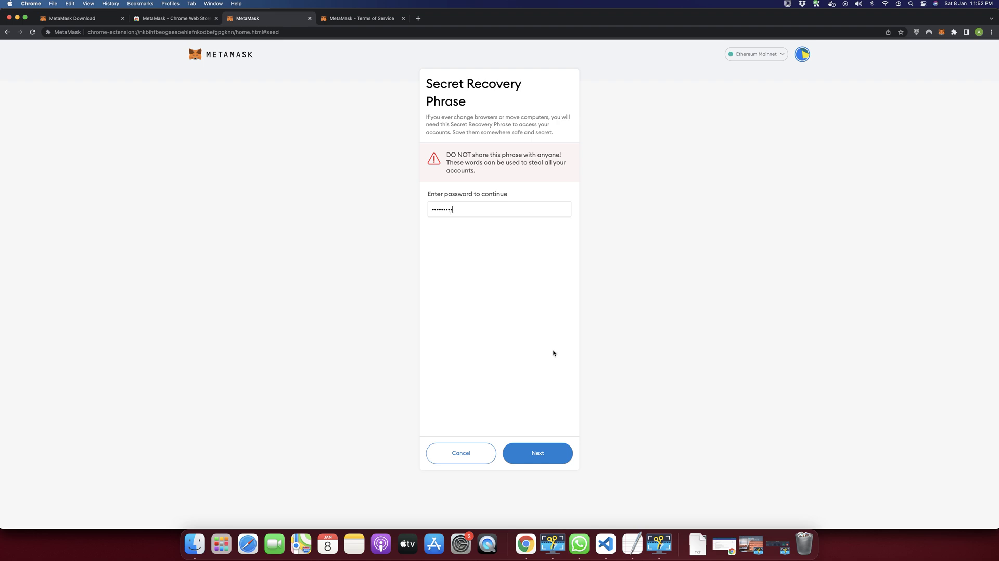
pyautogui.click(536, 455)
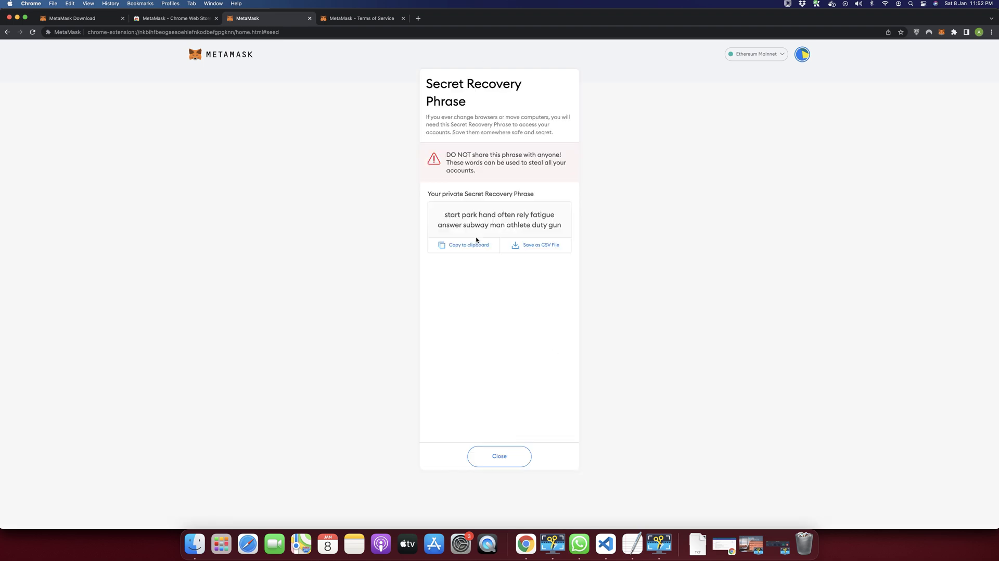
# Examine the words of the revealed Secret Recovery Phrase, and close it to return to the Investment account page
pyautogui.moveTo(446, 222); pyautogui.dragTo(560, 229)
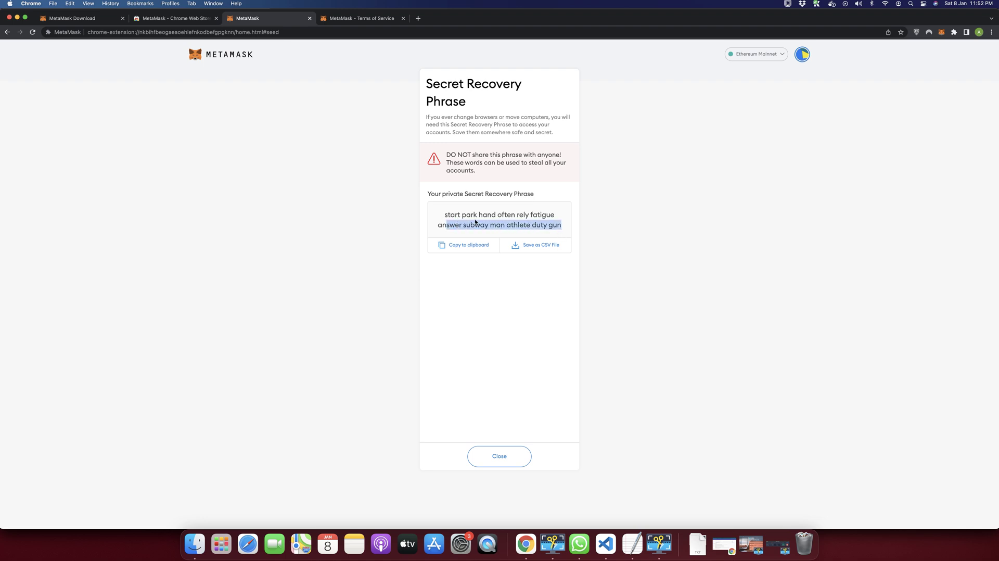
pyautogui.click(535, 218)
pyautogui.click(505, 456)
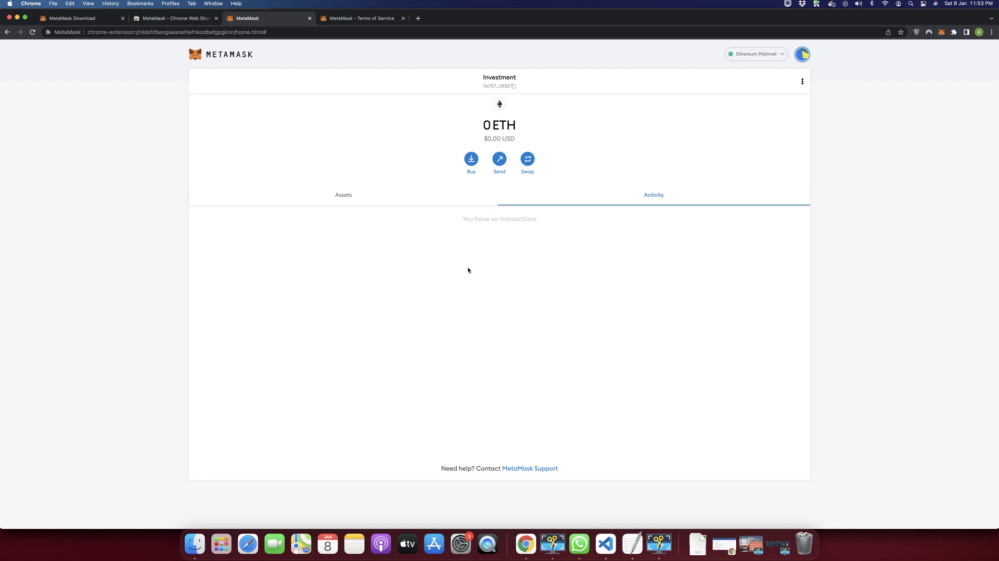
pyautogui.moveTo(295, 47); pyautogui.dragTo(176, 56)
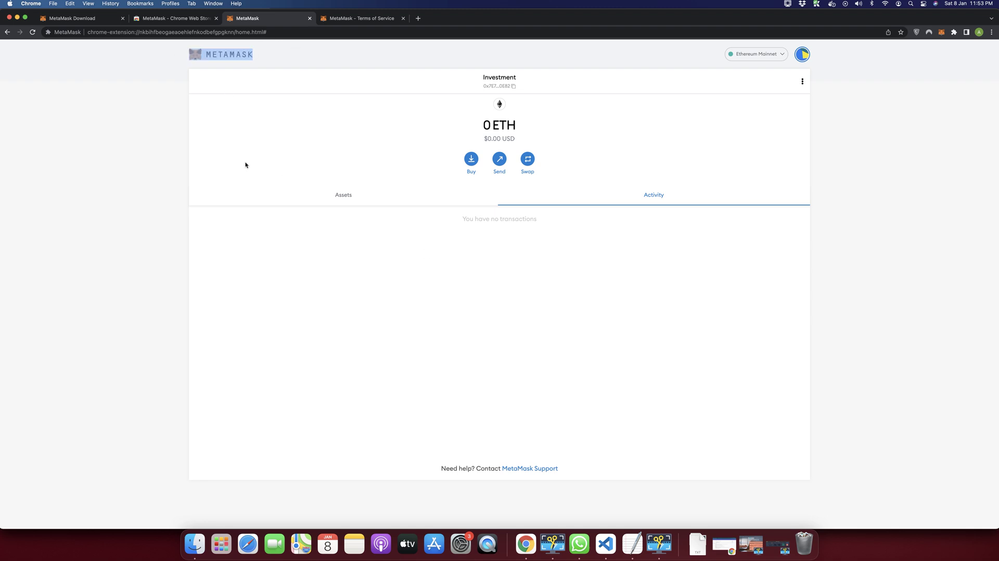